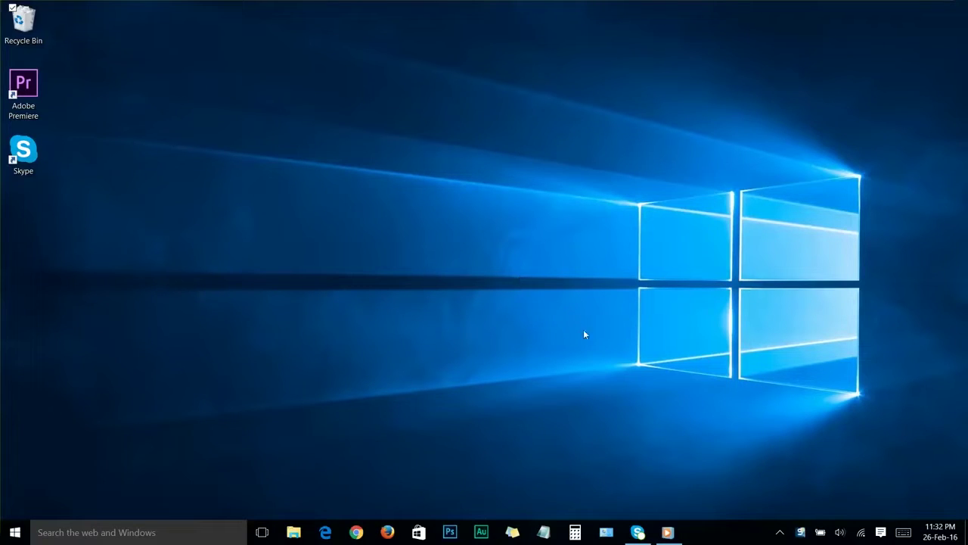
- Open Task Manager and show the list of programs that launch at startup
right_click(728, 535)
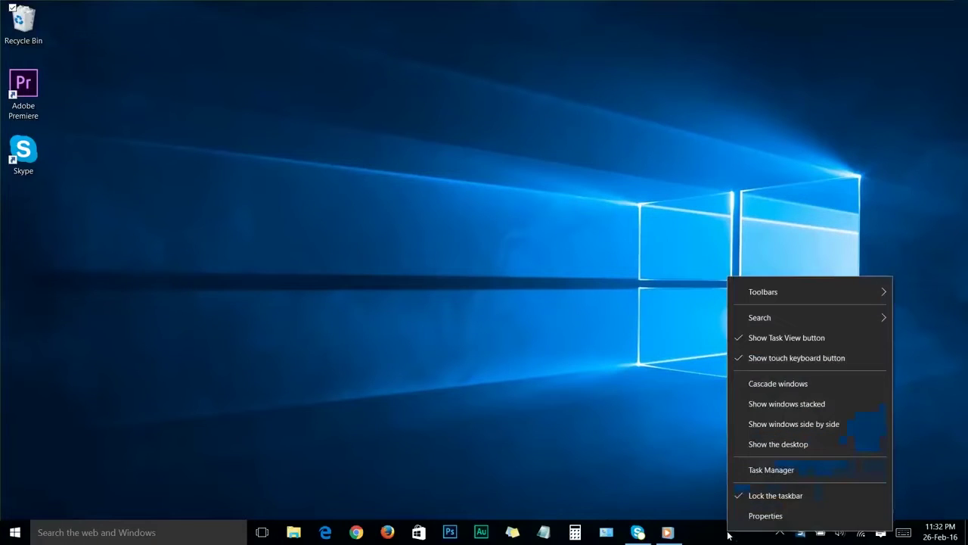
click(772, 470)
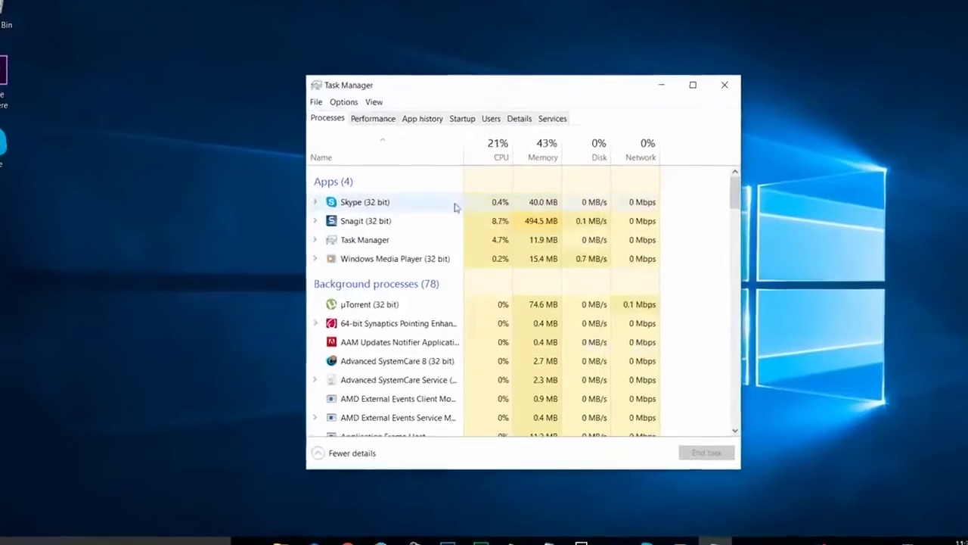
click(462, 118)
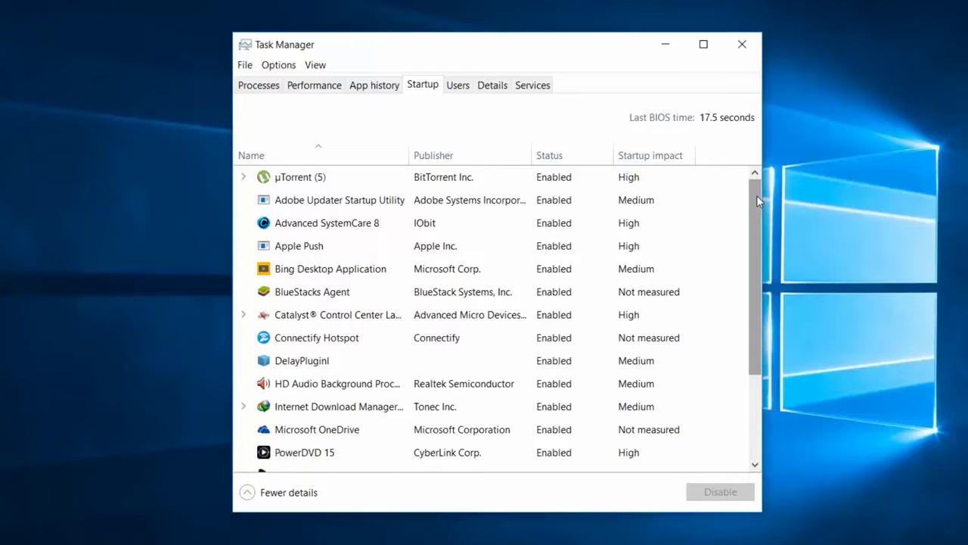
- Examine the background apps among the hidden notification-area icons, then return to the startup list
mouse_move(757, 196)
mouse_down()
mouse_move(764, 303)
mouse_move(764, 208)
mouse_up()
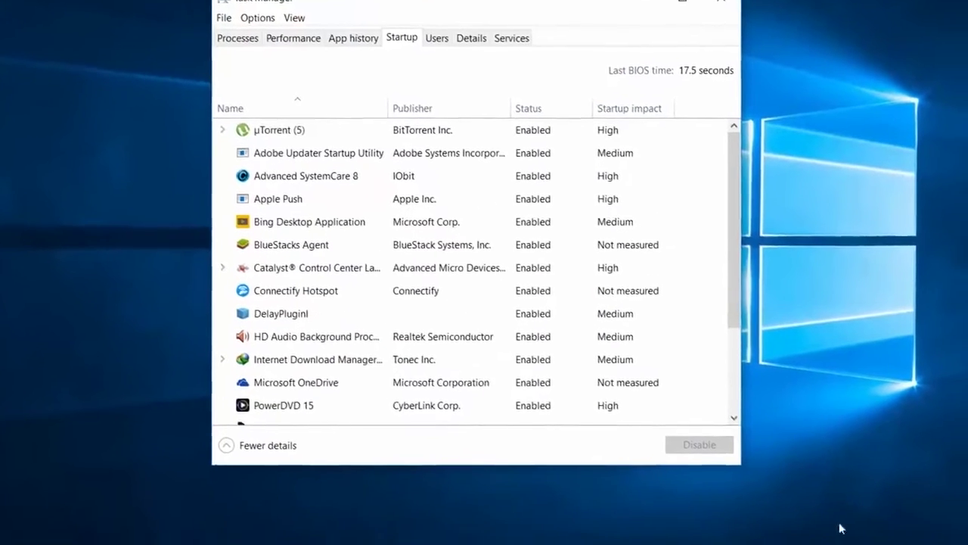
click(825, 528)
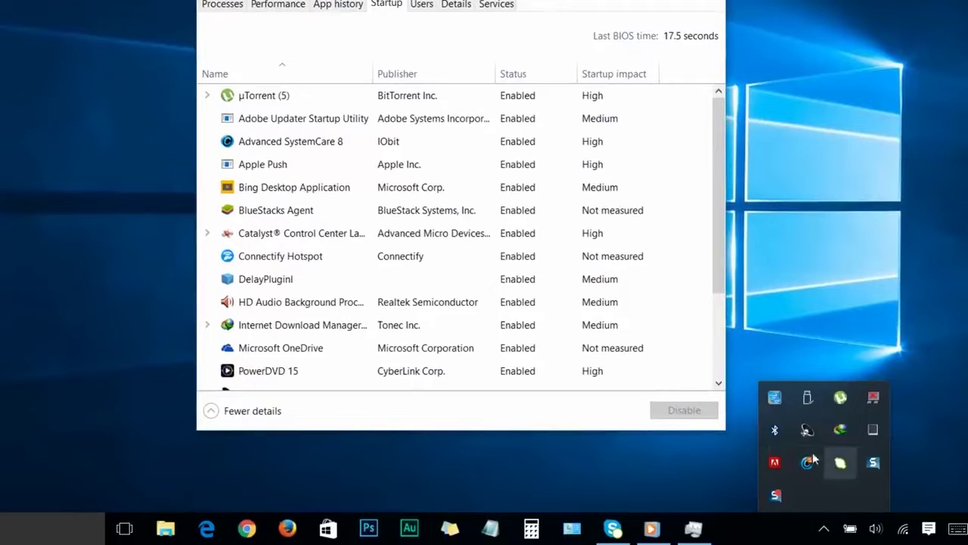
click(719, 241)
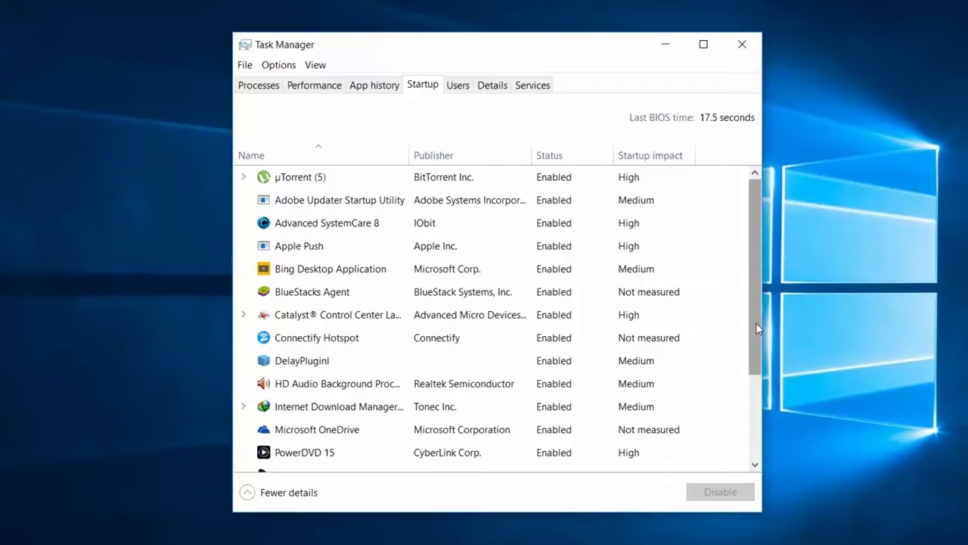
- Disable Skype from launching at startup
drag(756, 322, 755, 426)
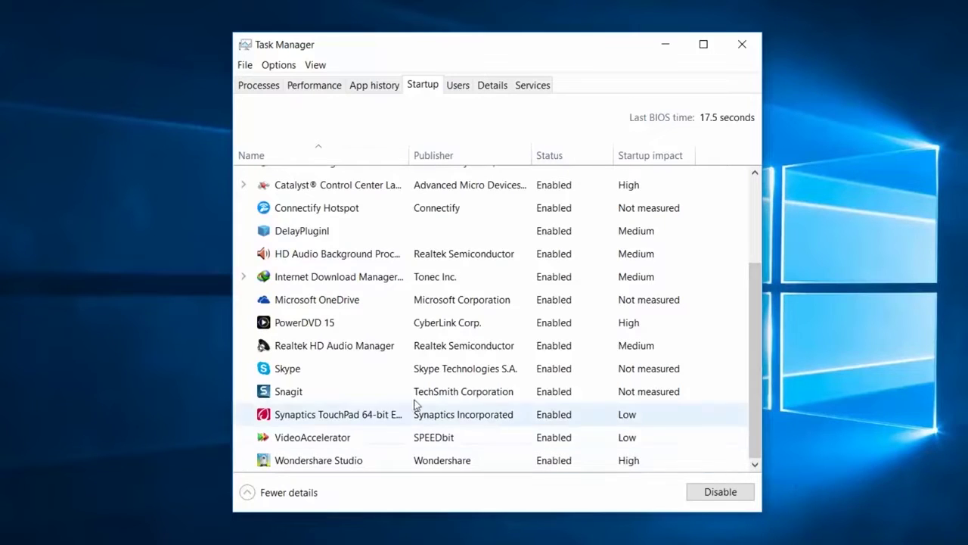
click(294, 372)
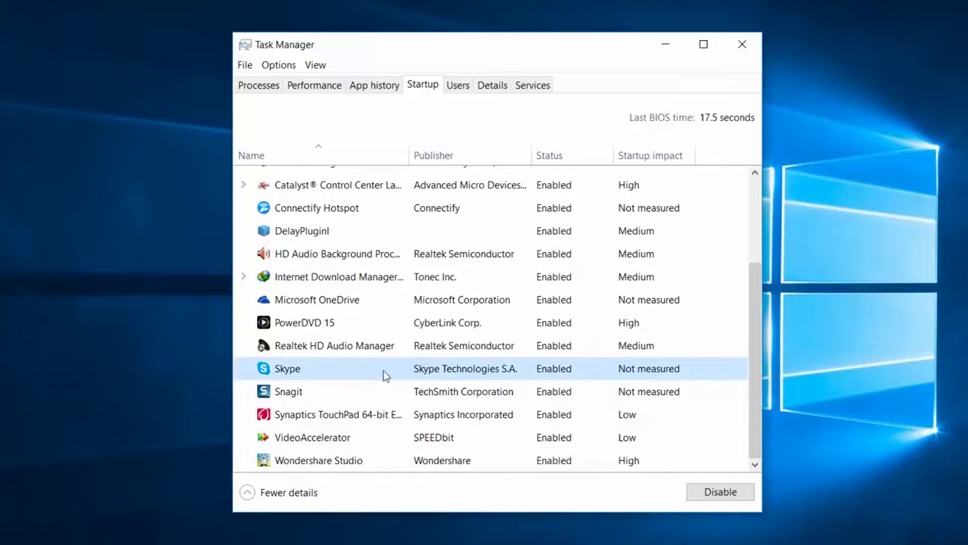
click(709, 492)
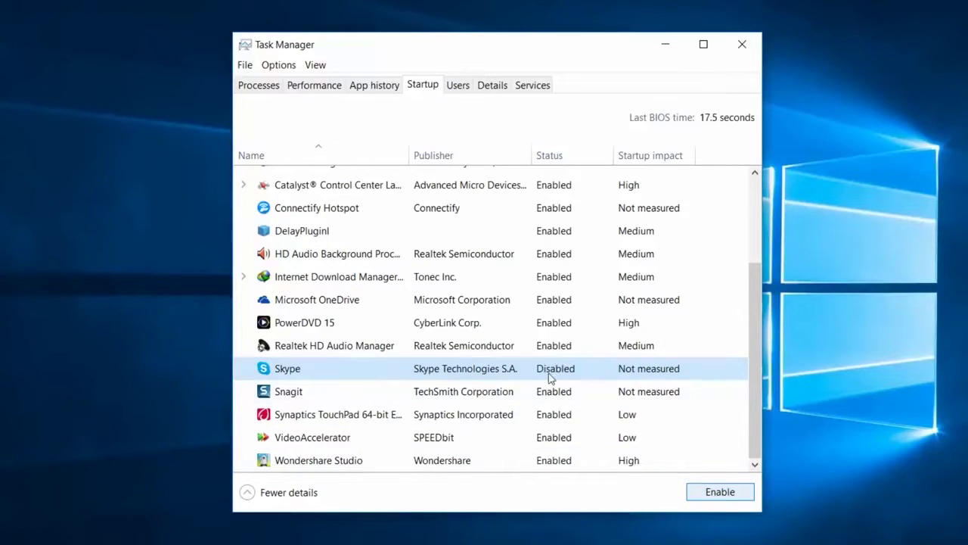
- Disable Adobe Updater Startup Utility, Apple Push, BlueStacks Agent, Connectify Hotspot and DelayPluginI from launching at startup
scroll(560, 363, up, 3)
click(424, 200)
click(416, 246)
click(363, 291)
click(317, 337)
click(721, 492)
click(318, 361)
click(720, 492)
- Disable Snagit and Wondershare Studio from launching at startup, and close Task Manager
scroll(746, 277, down, 3)
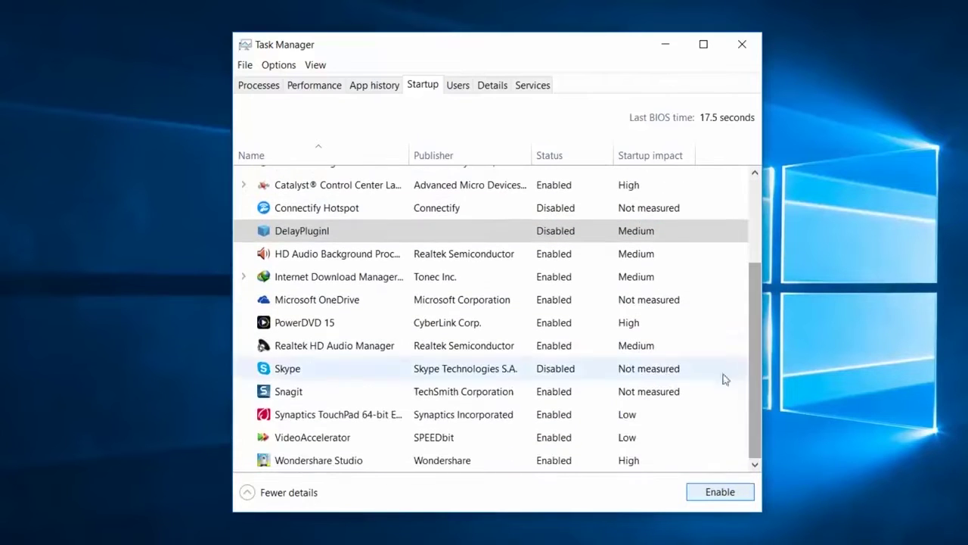
click(318, 391)
click(721, 492)
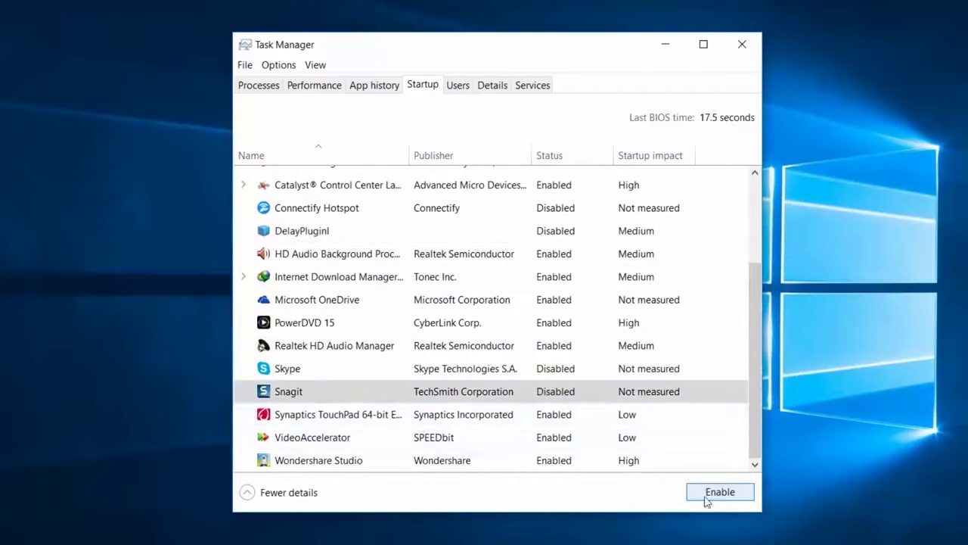
scroll(454, 393, up, 3)
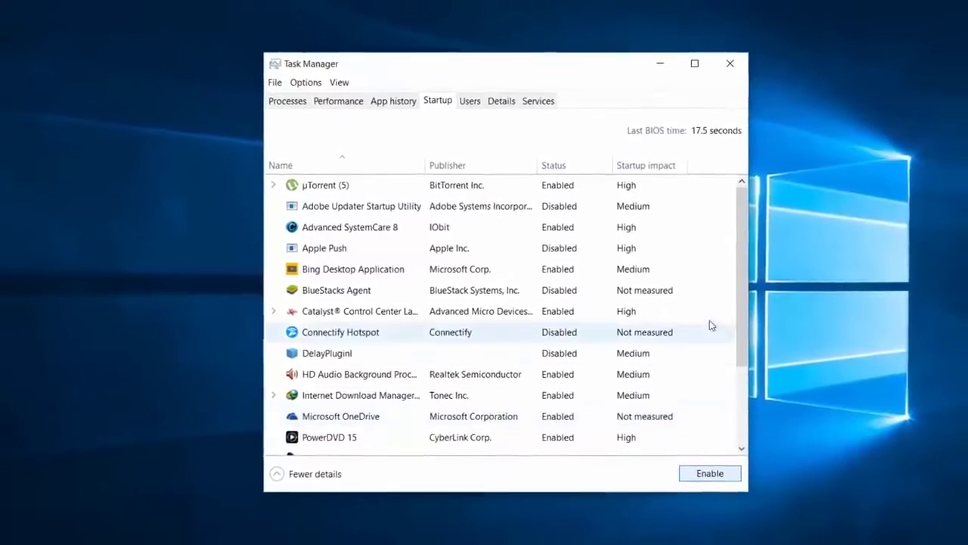
drag(739, 300, 733, 384)
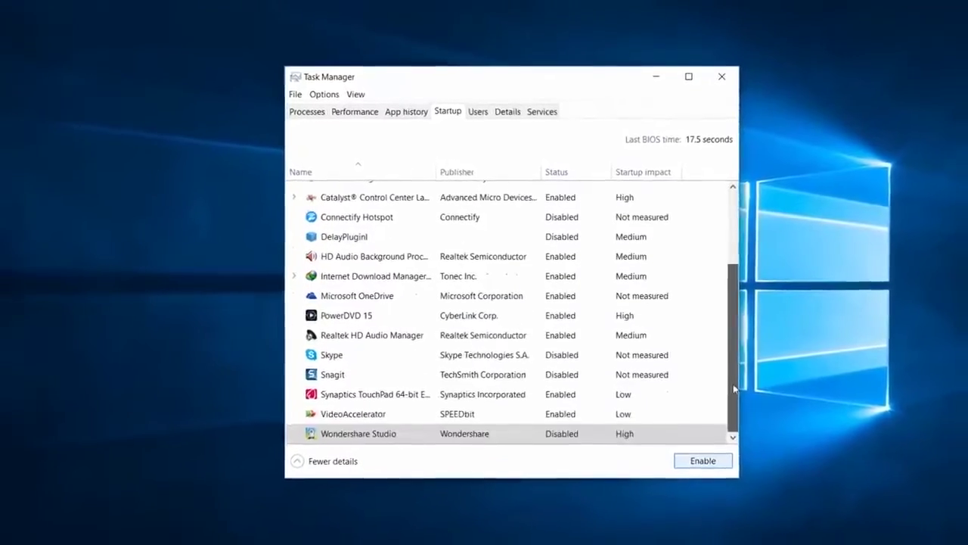
click(718, 84)
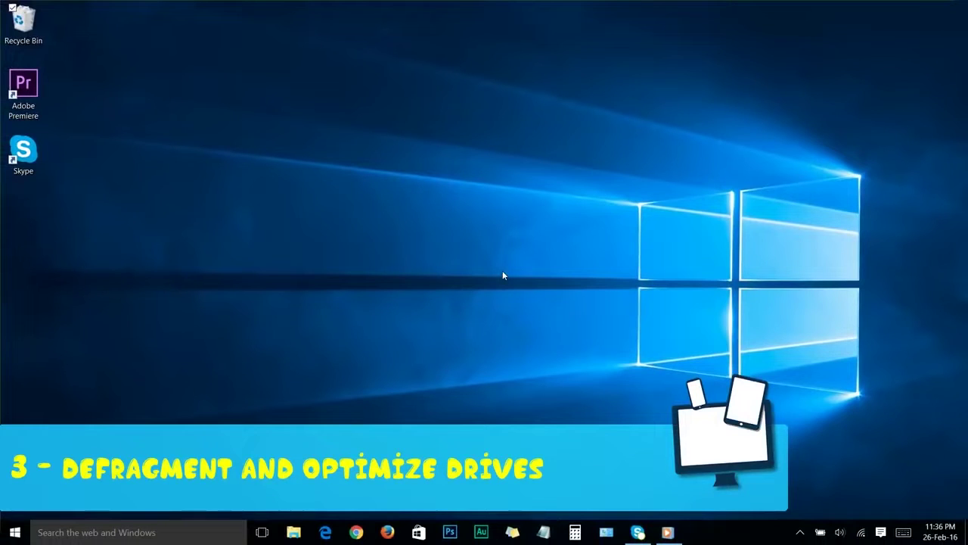
- Search Windows for "defragment" and open Defragment and Optimize Drives
click(15, 532)
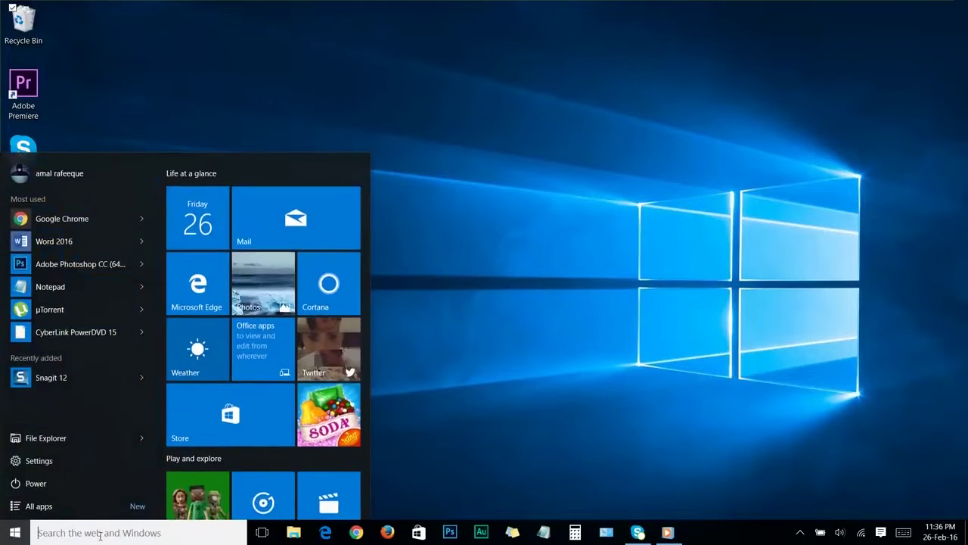
text(defragment)
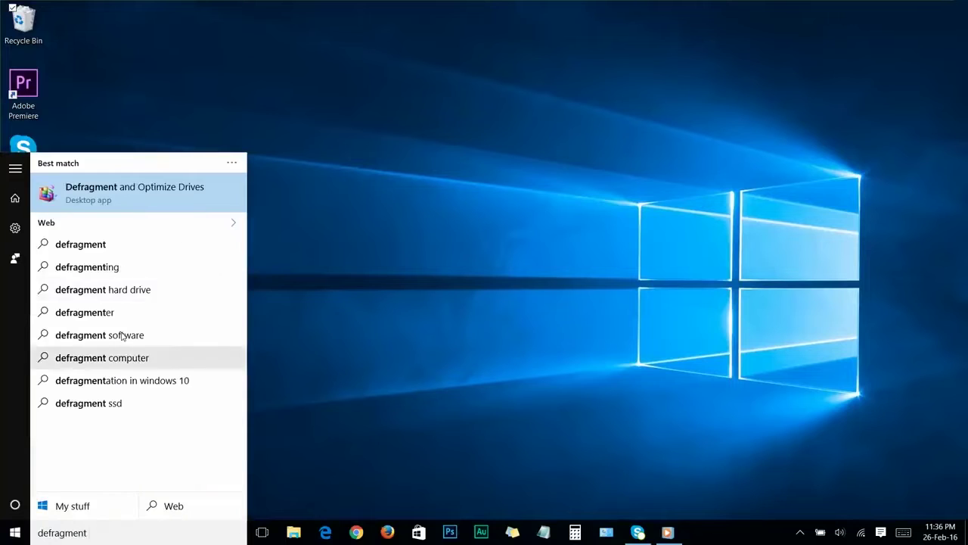
click(119, 198)
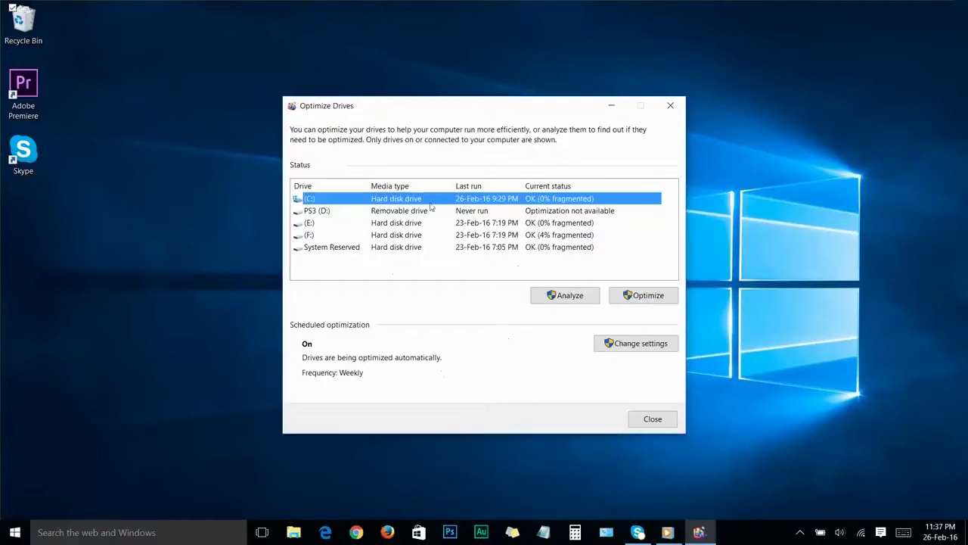
- Start optimizing the C: drive and close the Optimize Drives window
click(392, 275)
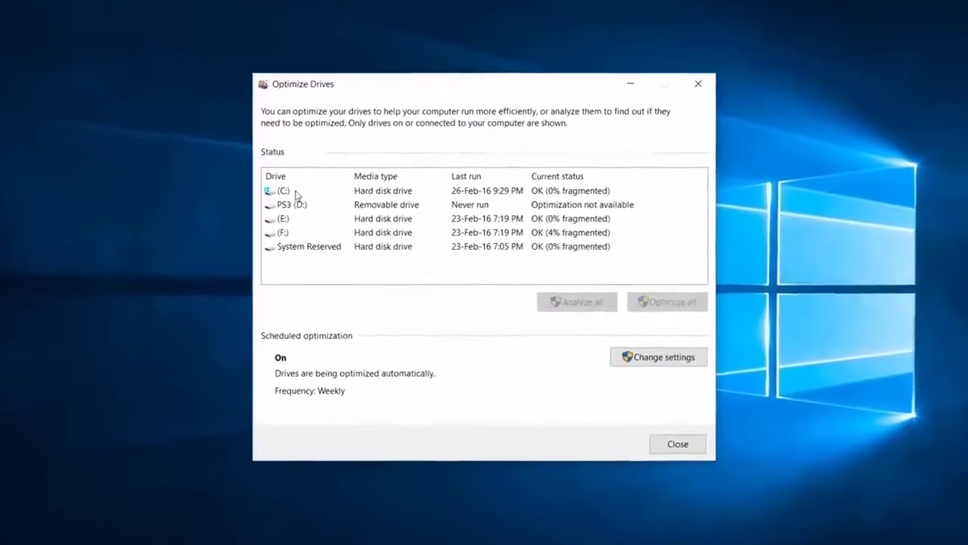
click(318, 193)
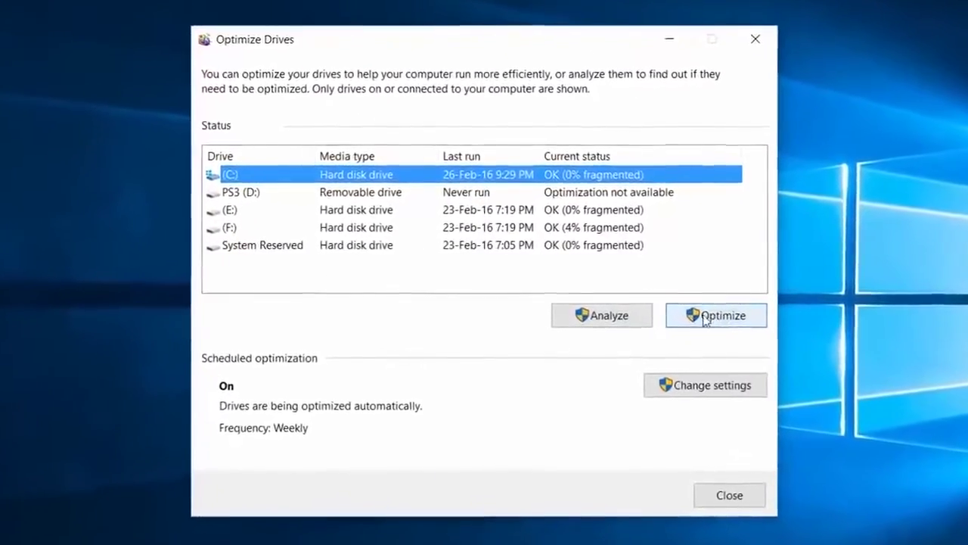
click(705, 316)
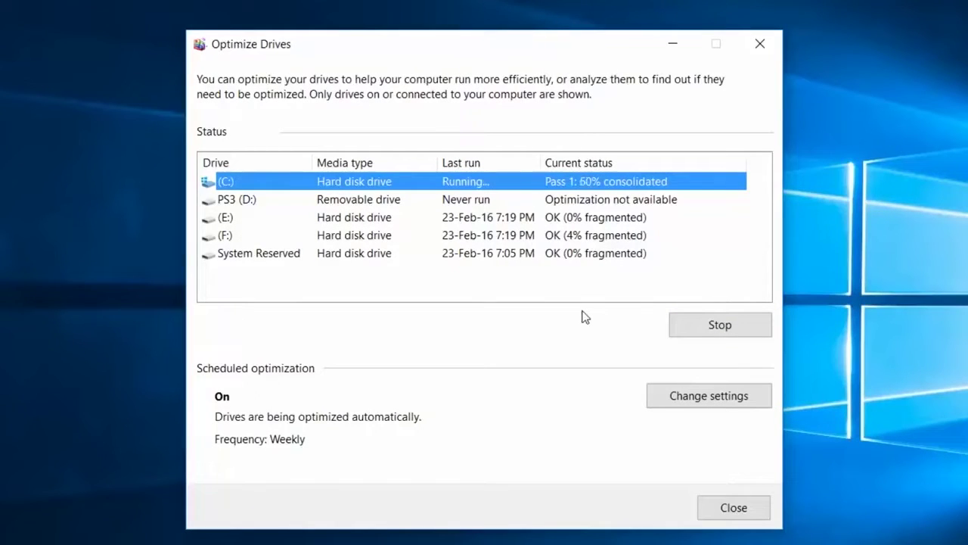
click(732, 506)
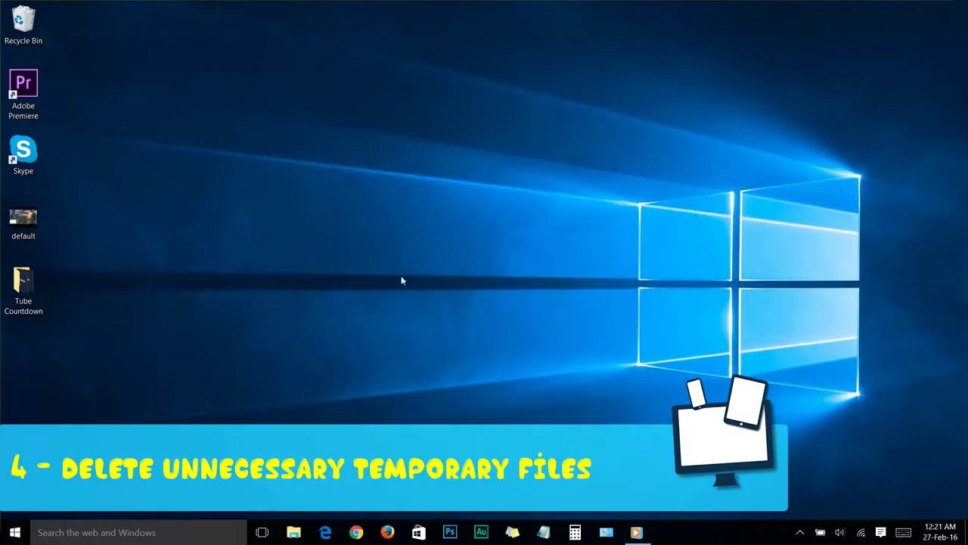
- Open the user's local Temp folder by running %temp%
right_click(15, 534)
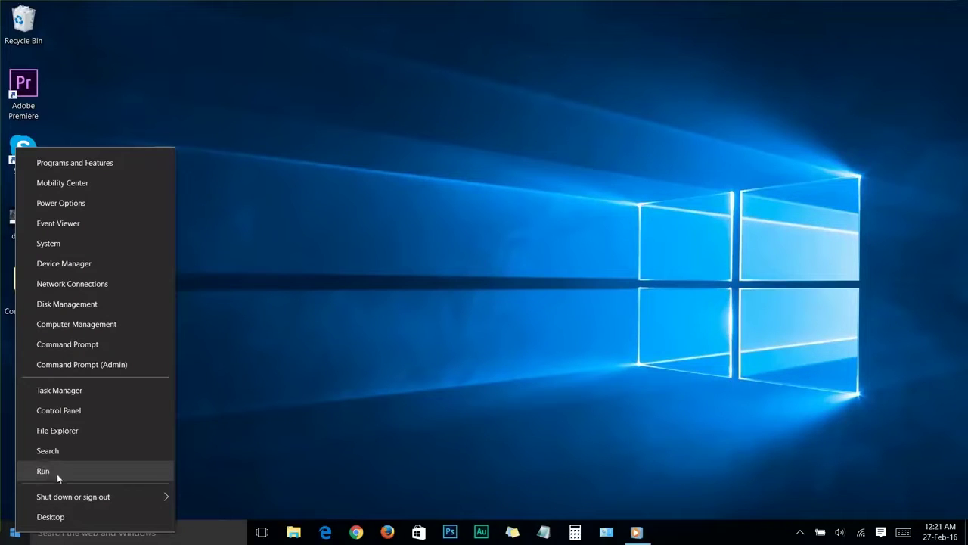
click(45, 471)
text(%t)
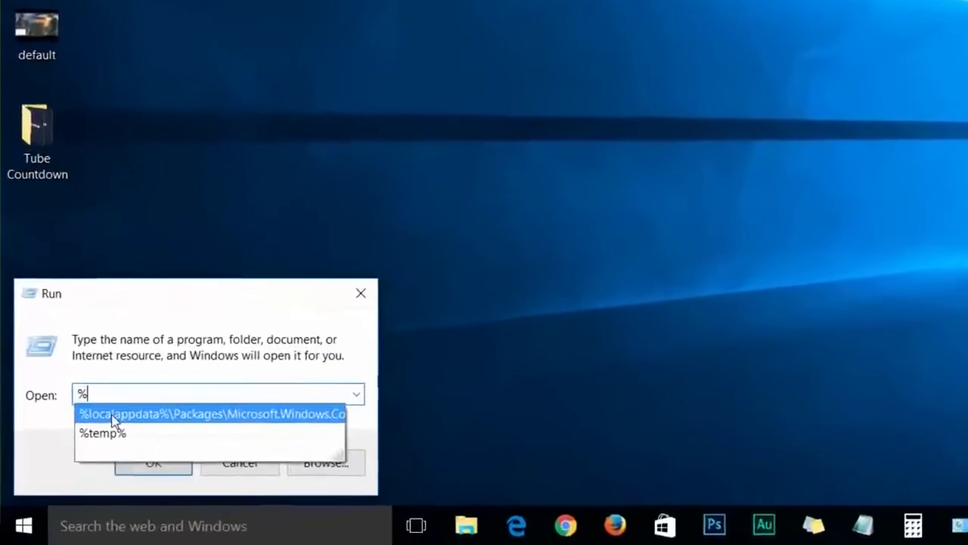
text(emp%)
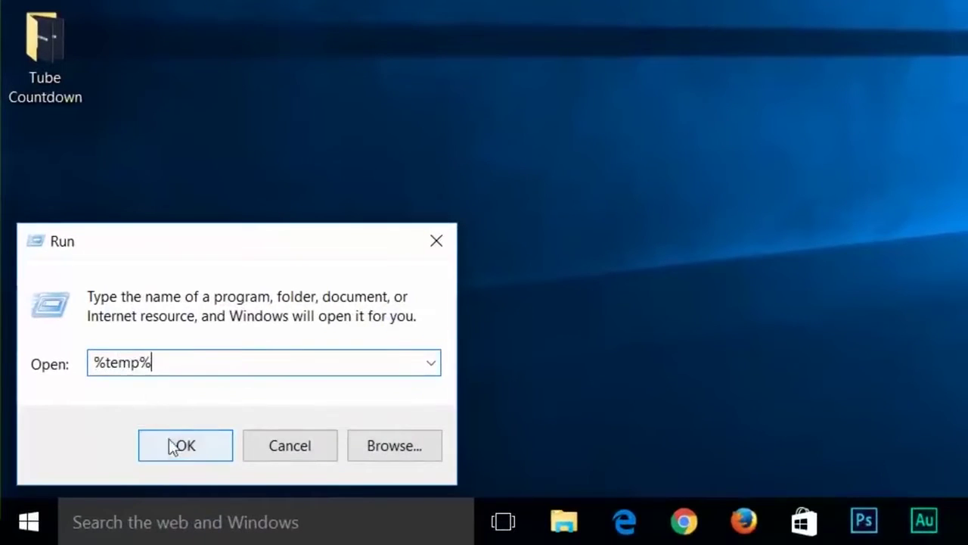
click(175, 447)
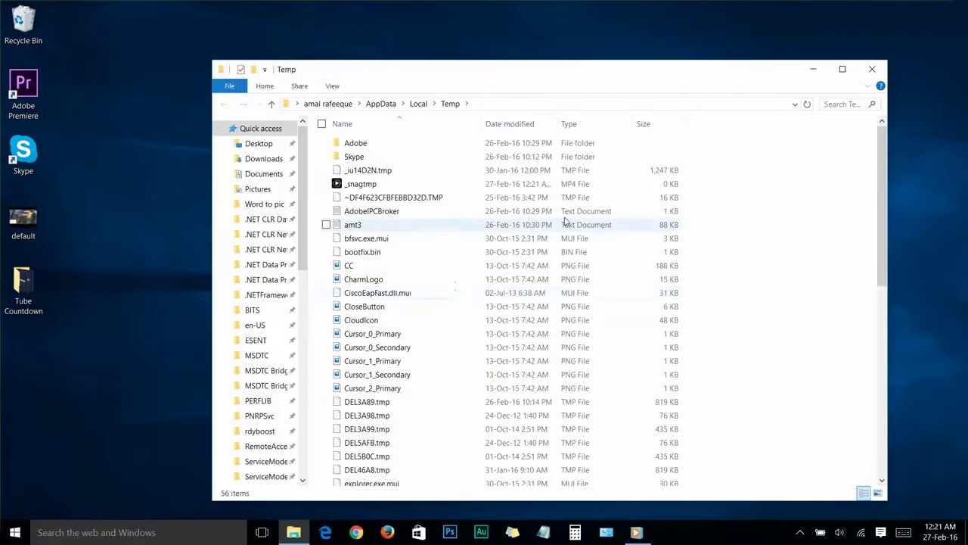
- Delete all files and folders in the user's Temp folder and close its window
drag(575, 137, 579, 484)
right_click(500, 286)
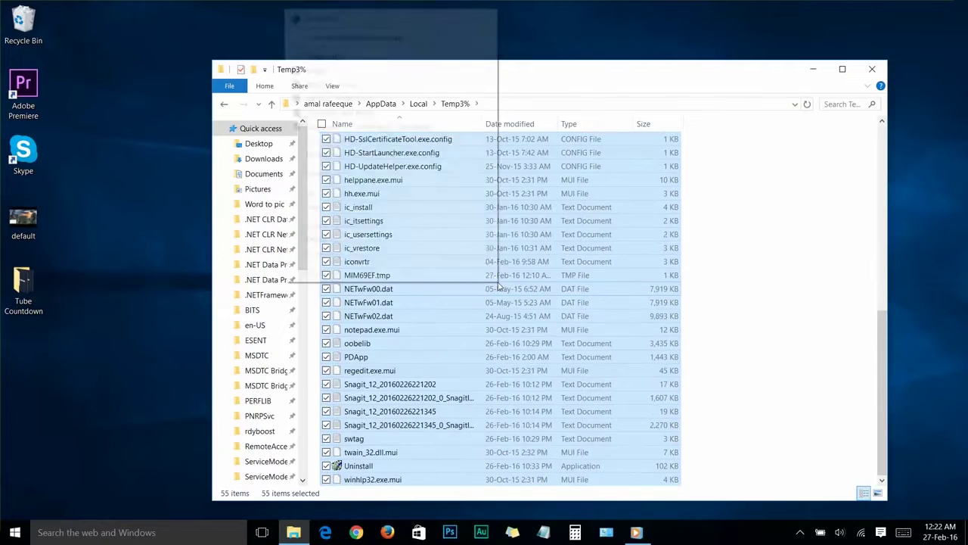
click(325, 241)
click(872, 69)
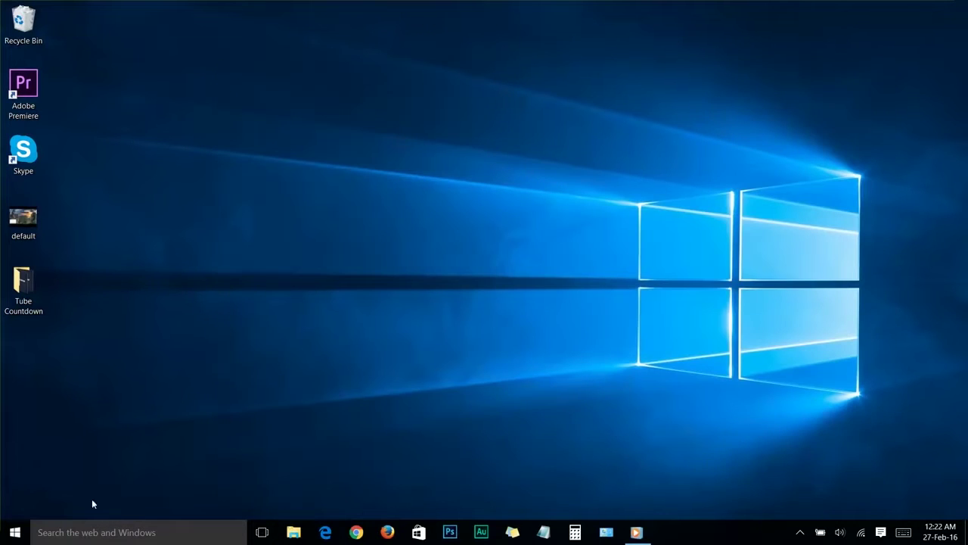
- Open the Windows Temp folder by running temp, granting permission to access the folder
right_click(21, 532)
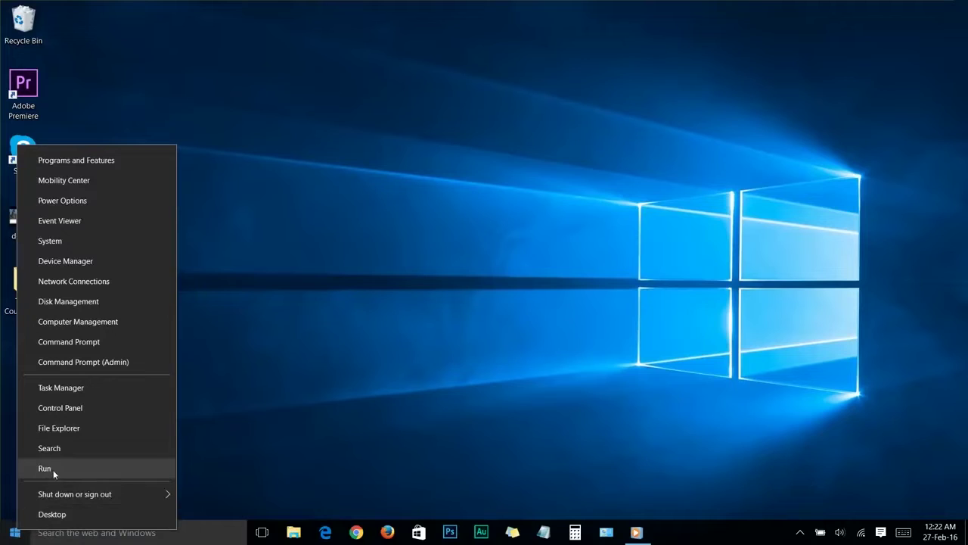
click(47, 468)
text(temp)
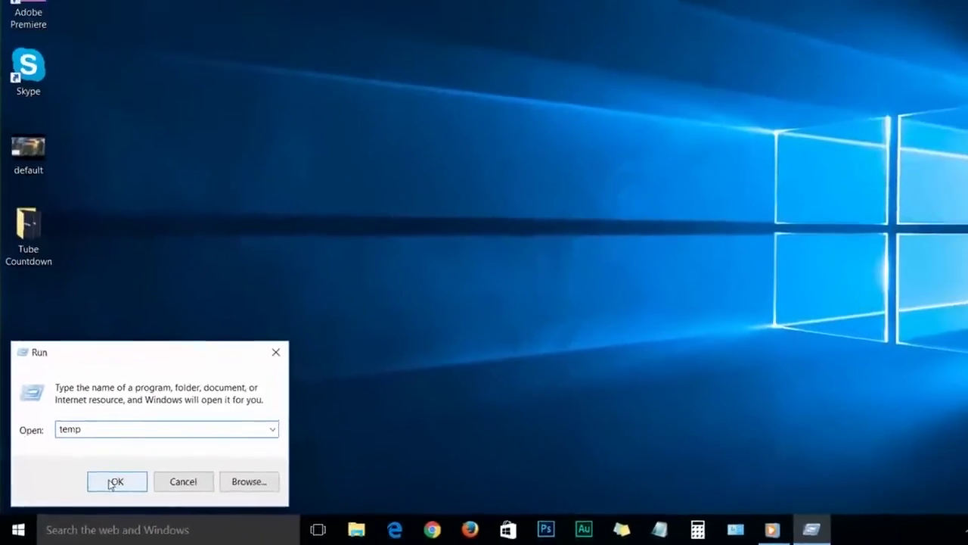
click(155, 463)
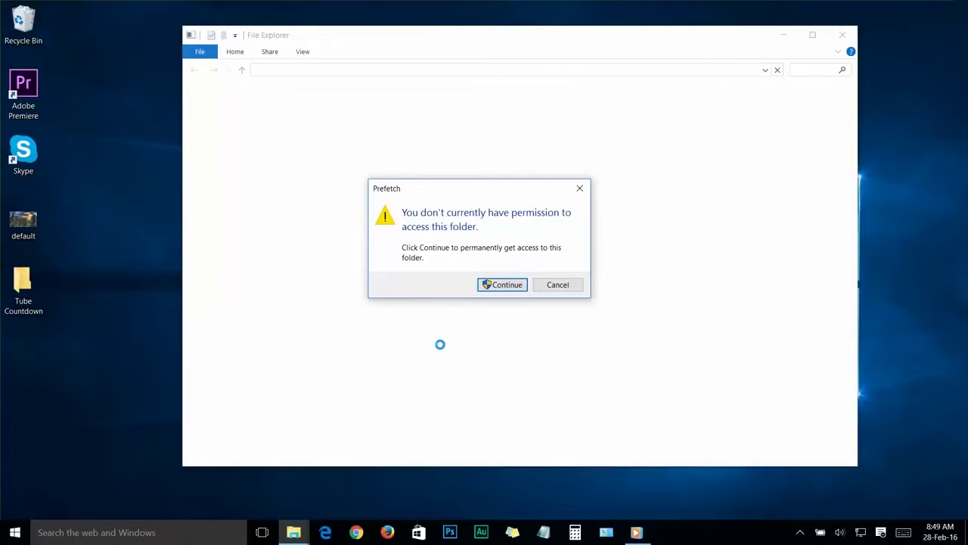
click(505, 286)
- Delete everything in the Windows Temp folder, granting administrator permission for all current items, and close the window
drag(280, 128, 421, 514)
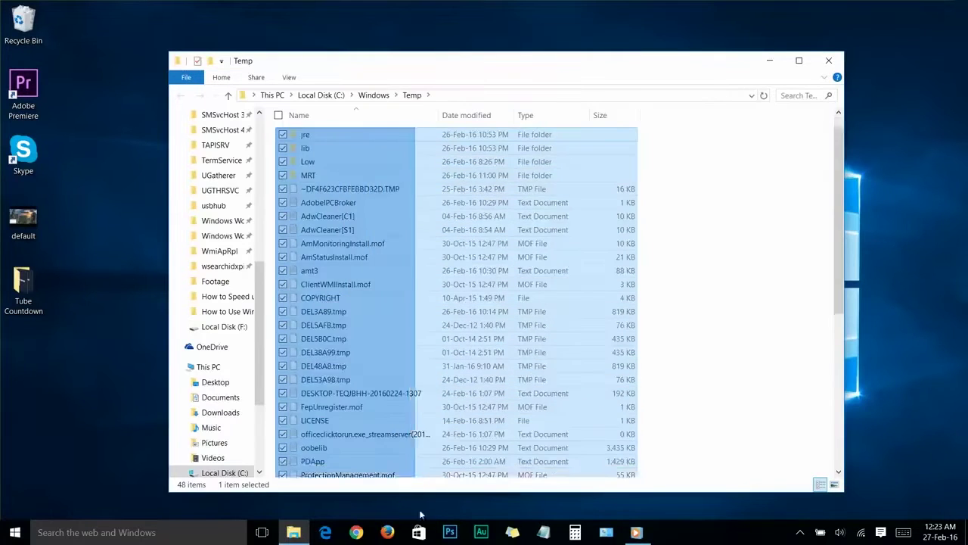
right_click(261, 309)
click(371, 265)
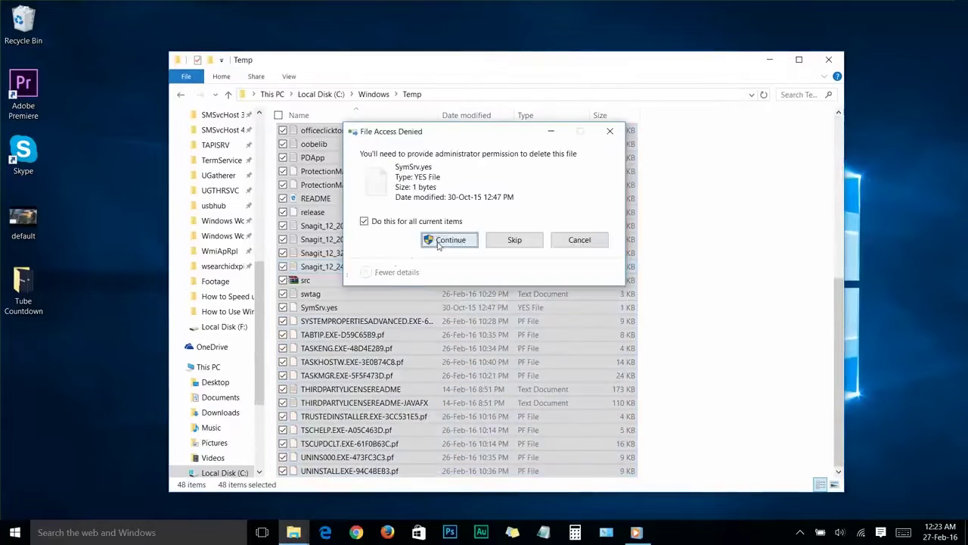
click(446, 240)
click(829, 59)
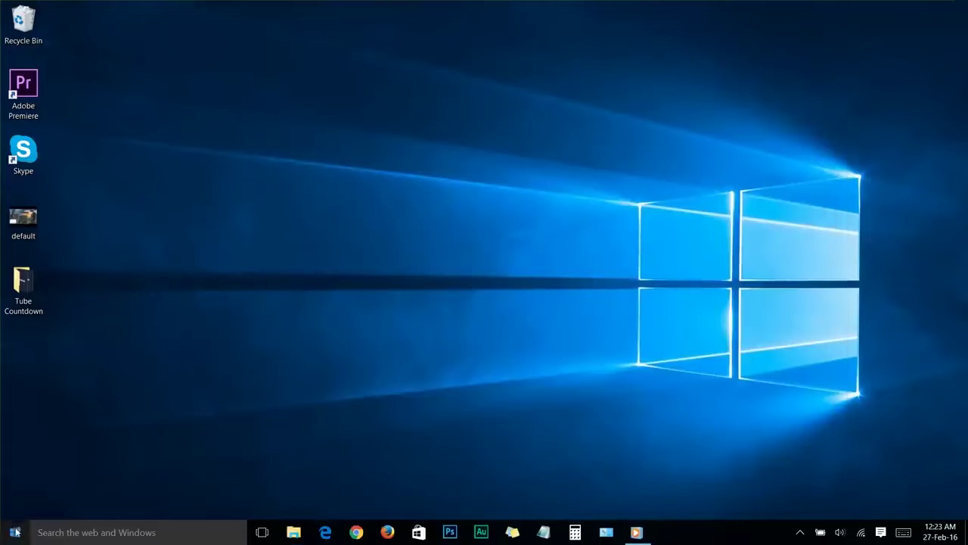
- Open the Windows Prefetch folder by running prefetch
right_click(15, 532)
click(38, 468)
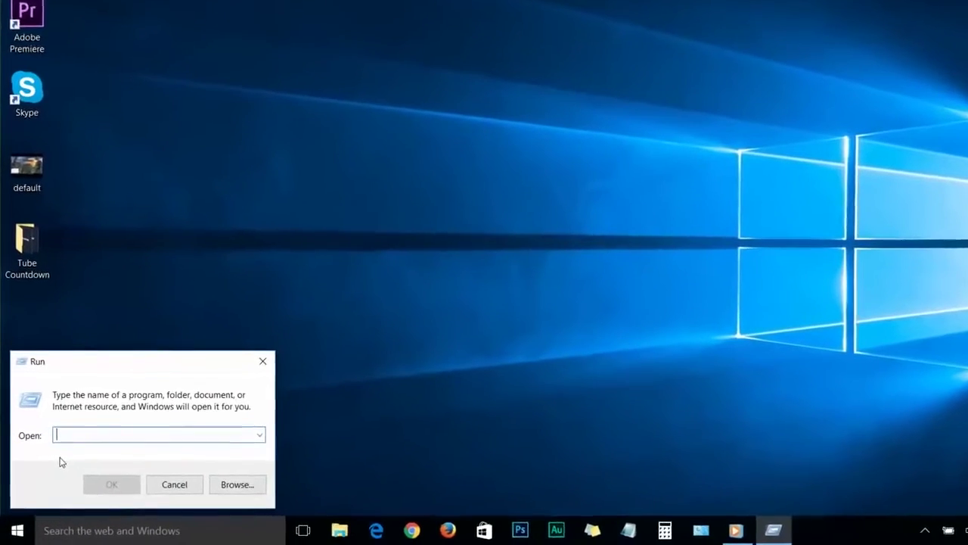
text(prefetch)
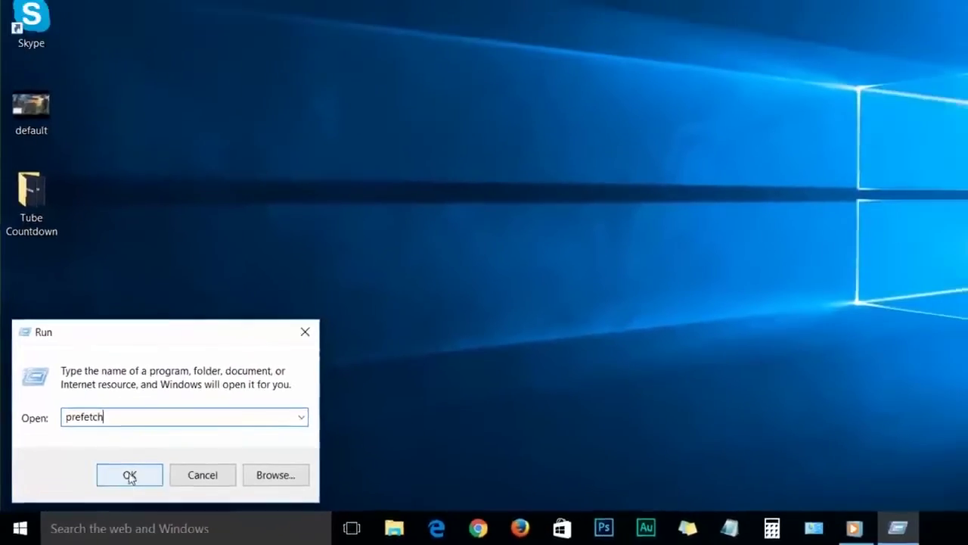
click(165, 457)
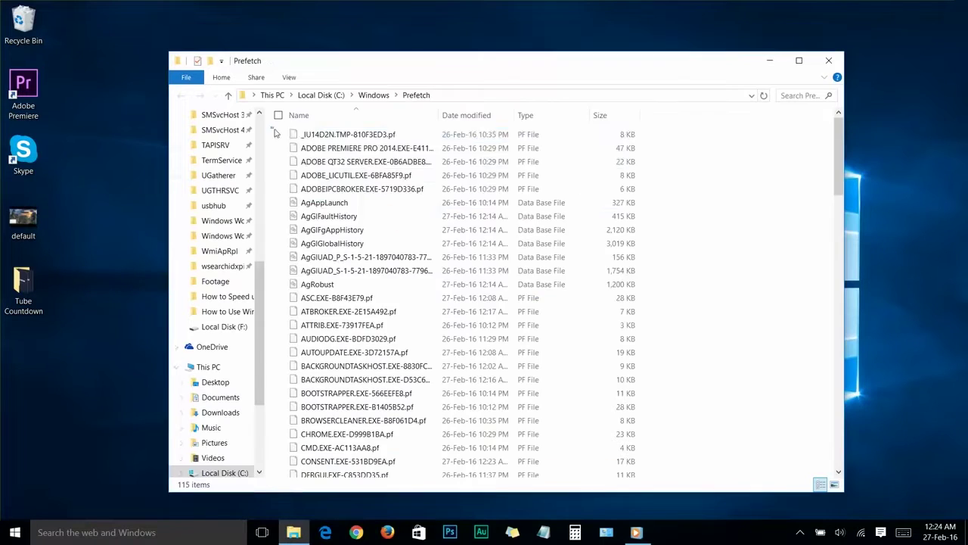
- Delete all files in the Prefetch folder and close its window
drag(454, 129, 447, 515)
right_click(433, 266)
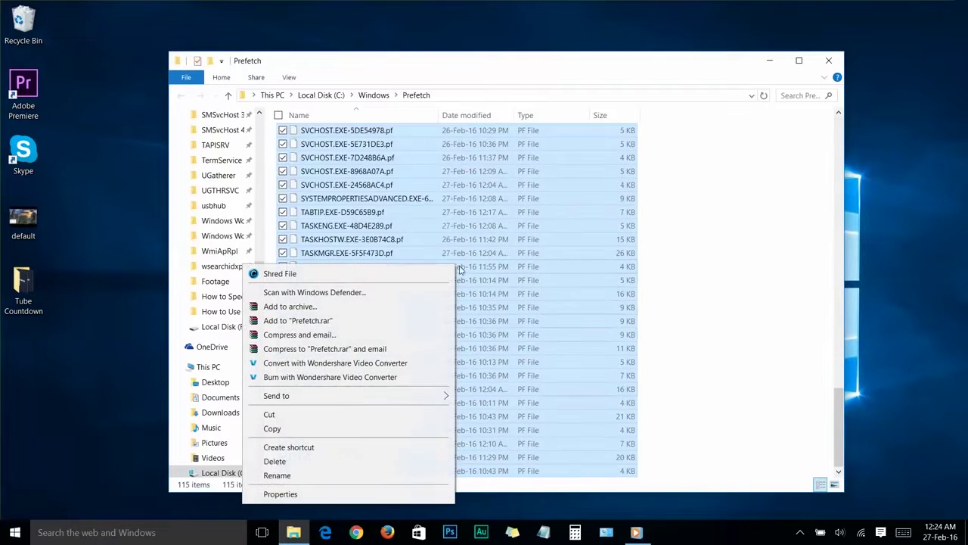
click(443, 458)
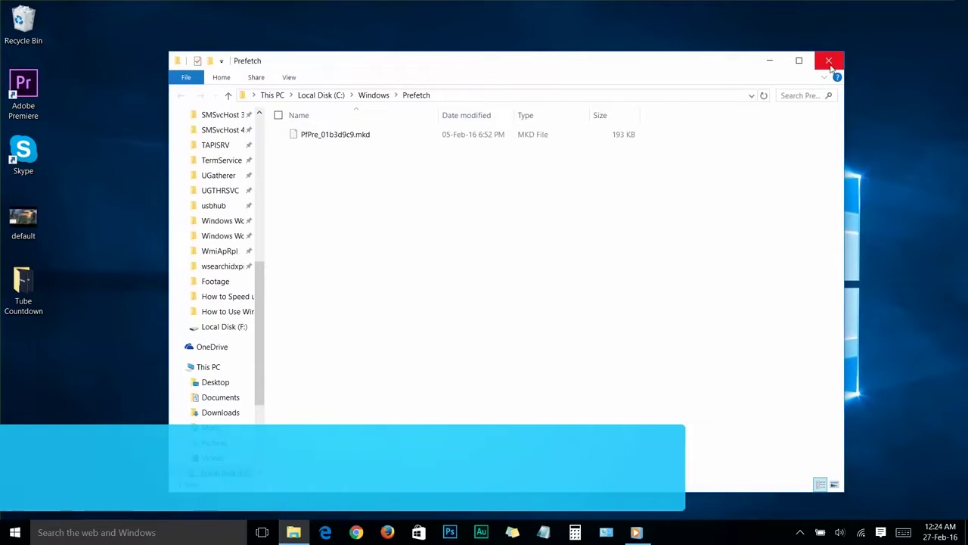
click(829, 61)
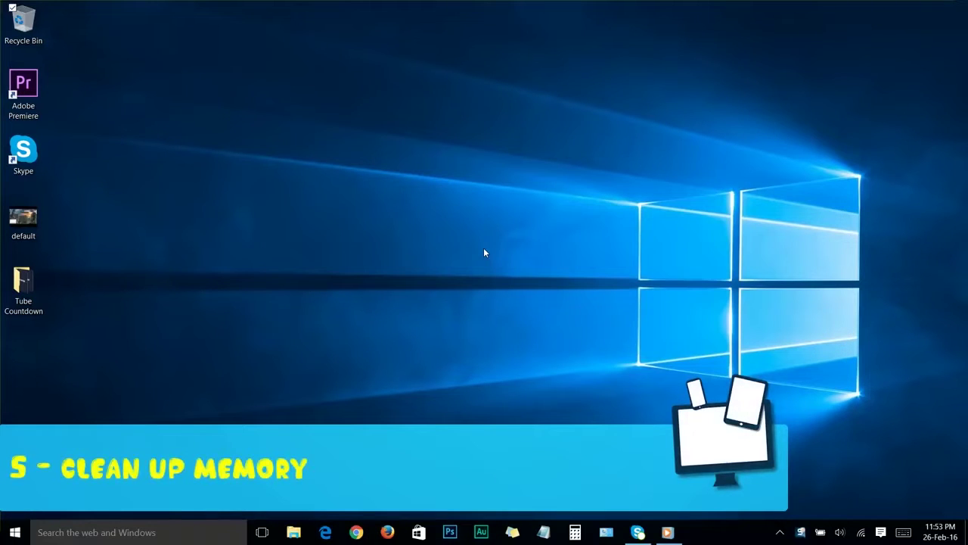
- Open the properties of Local Disk (C:) from This PC and start Disk Cleanup for the drive
click(294, 532)
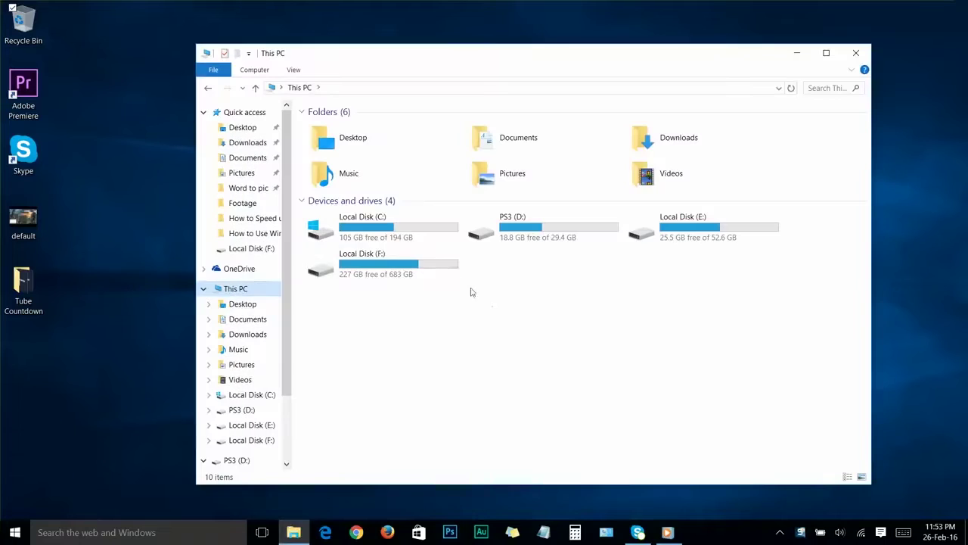
right_click(387, 237)
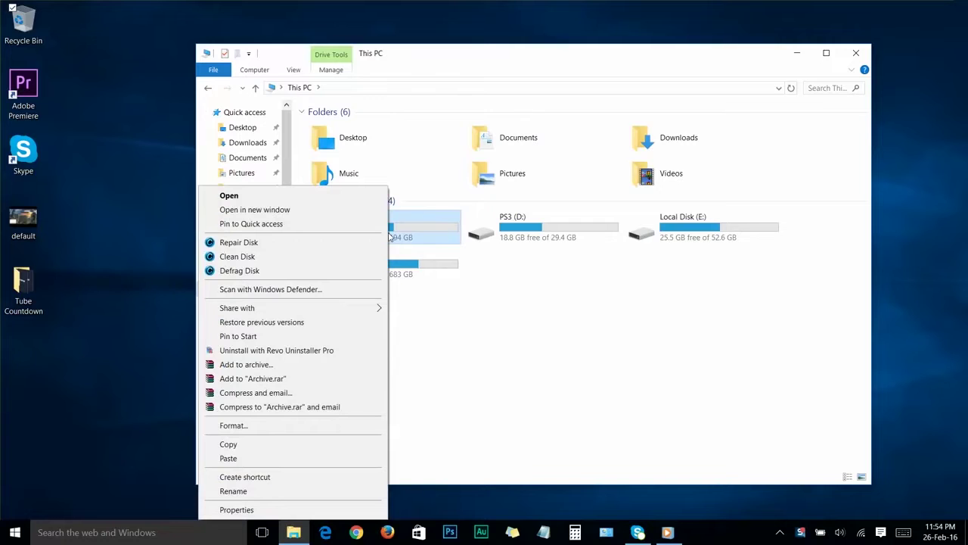
click(249, 510)
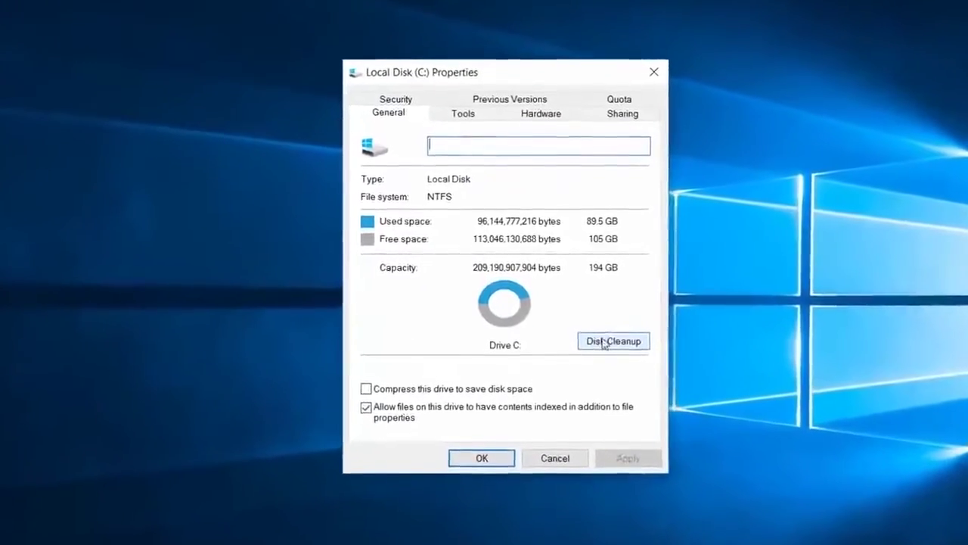
click(610, 337)
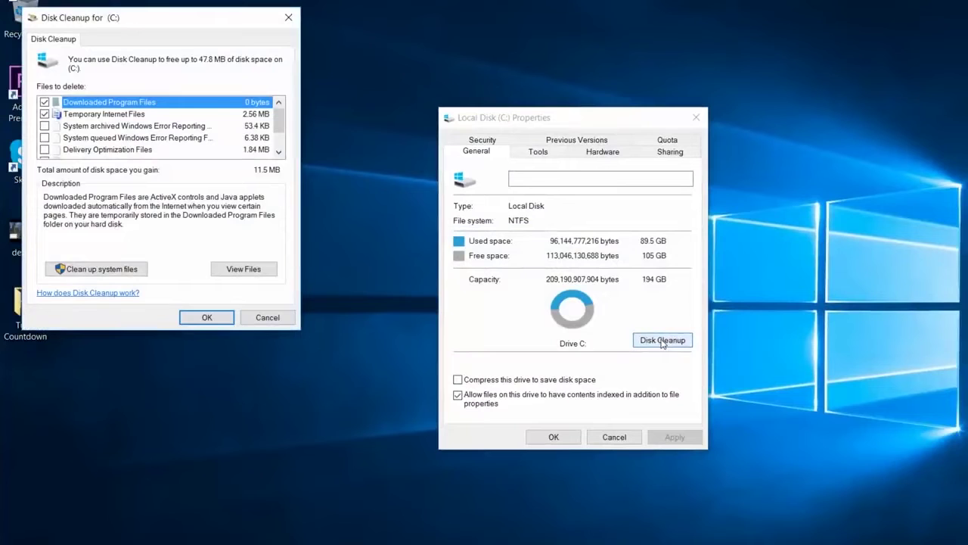
- Extend the C: cleanup to system files, permanently delete the preselected file categories, and close the drive properties
click(110, 271)
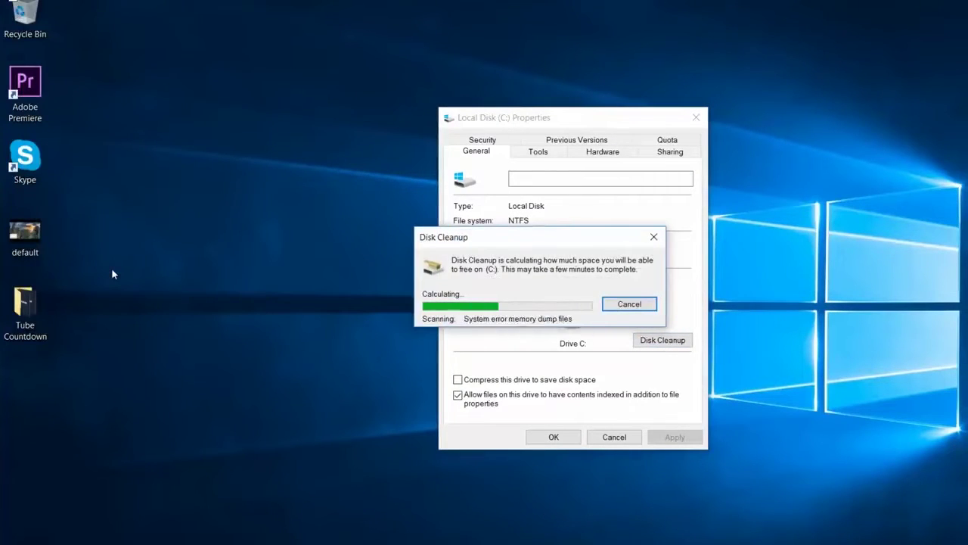
drag(178, 37, 184, 43)
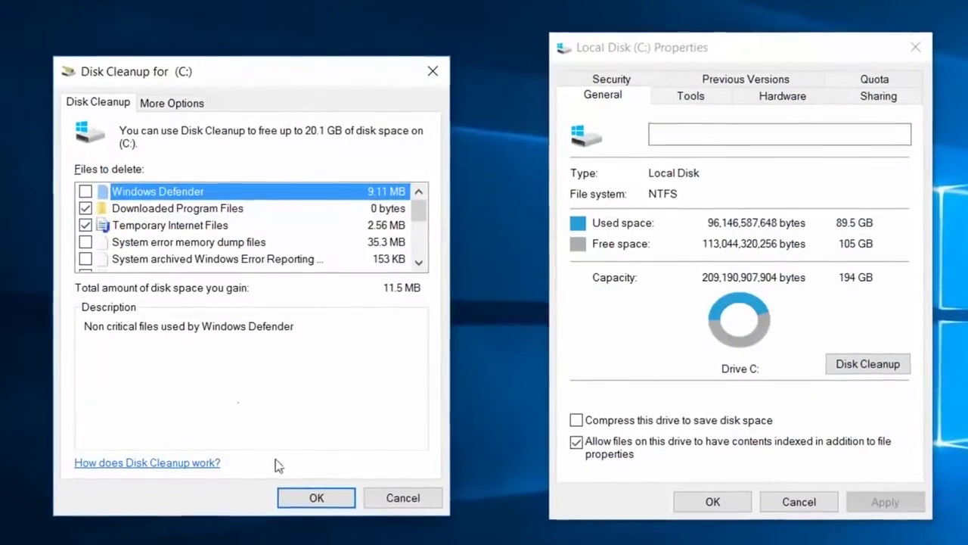
click(309, 501)
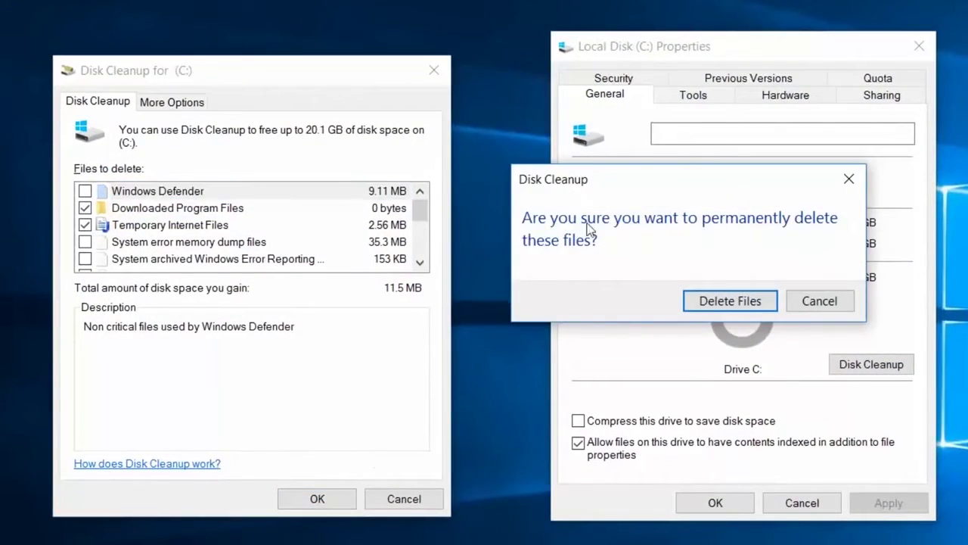
click(740, 303)
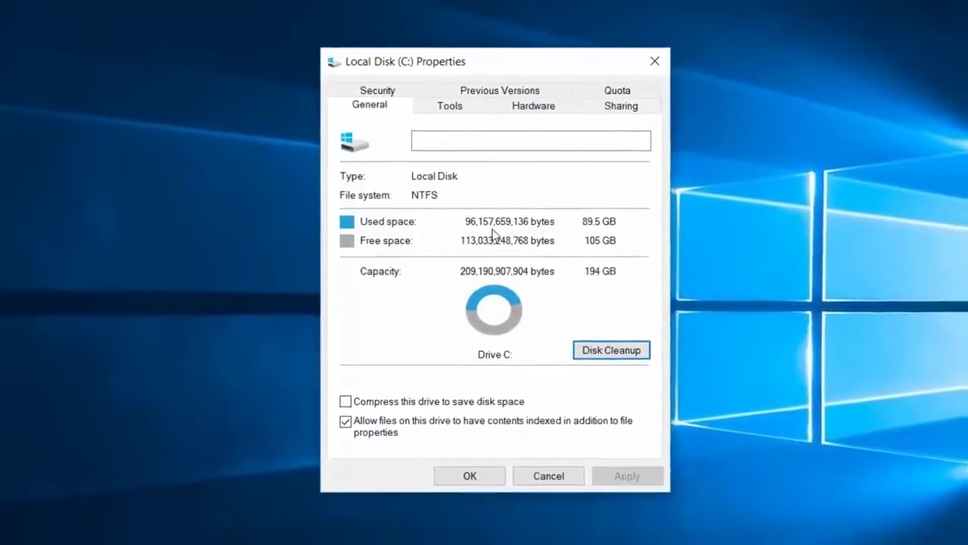
click(655, 60)
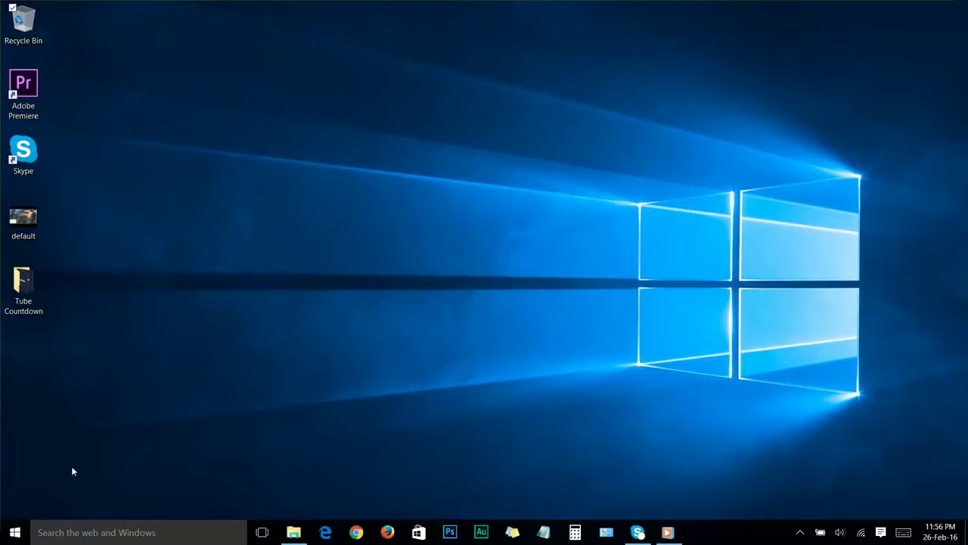
- Open System Configuration by running msconfig
right_click(15, 531)
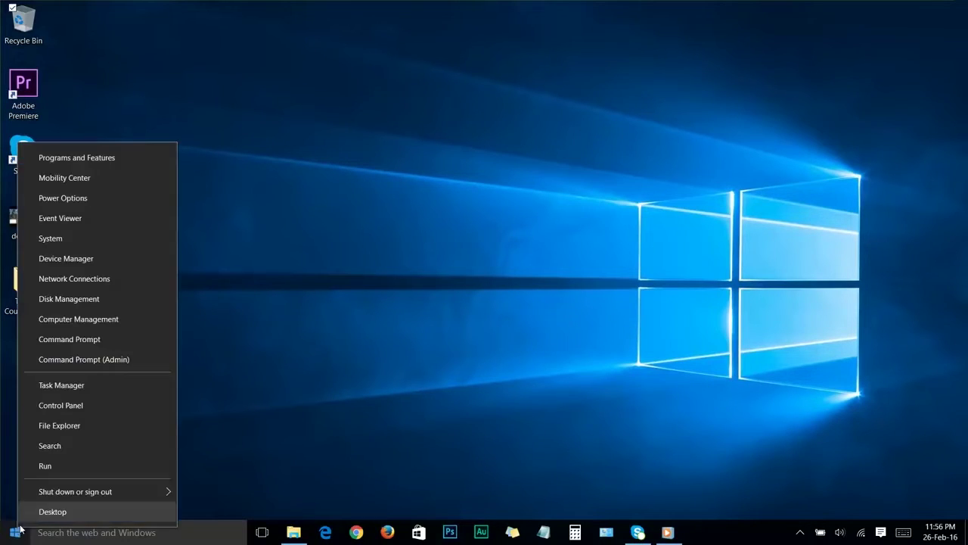
click(42, 467)
text(ms)
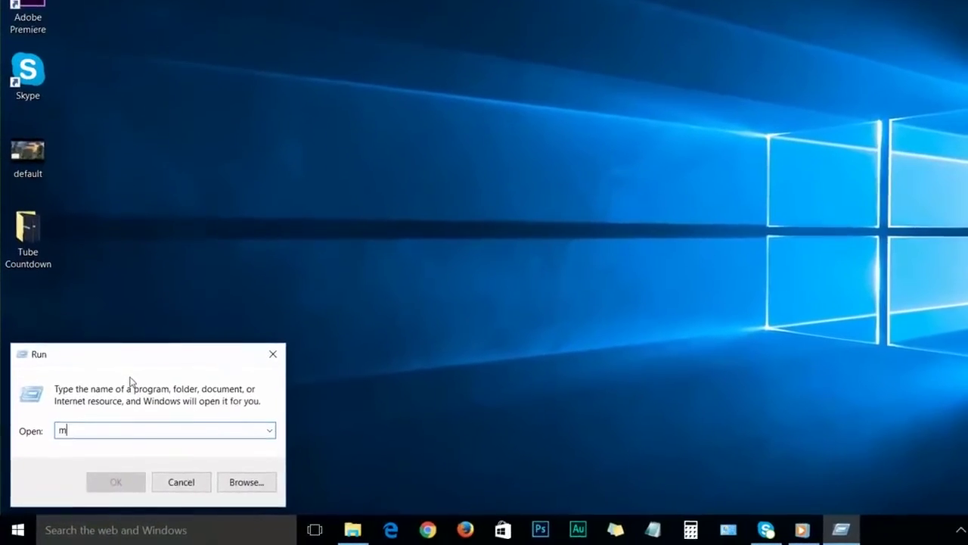
text(config)
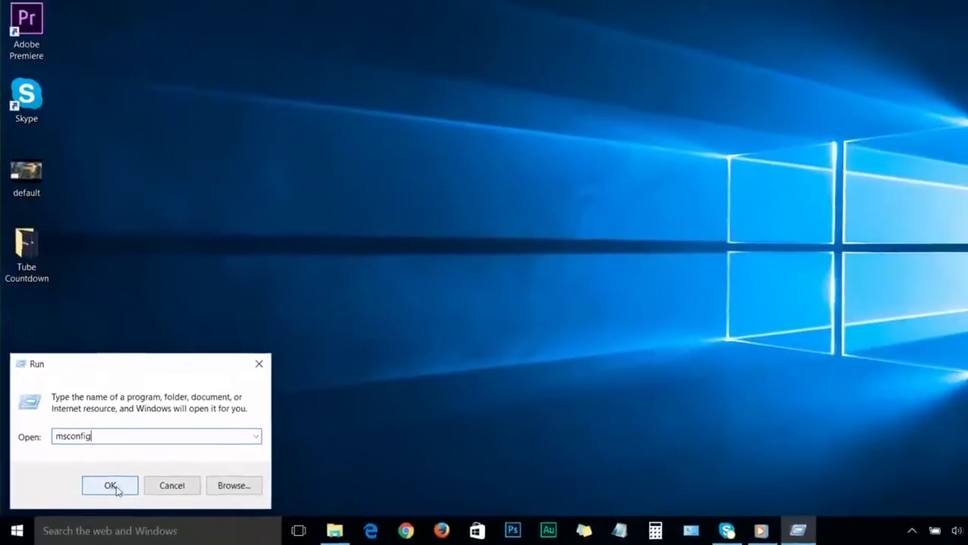
click(111, 486)
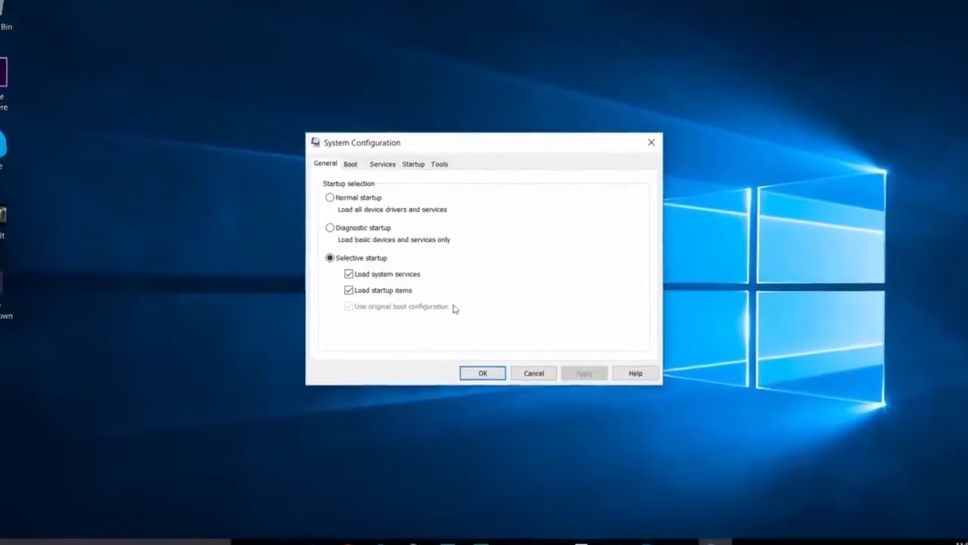
- Hide all Microsoft services in the System Configuration services list and confirm the dialog
click(378, 161)
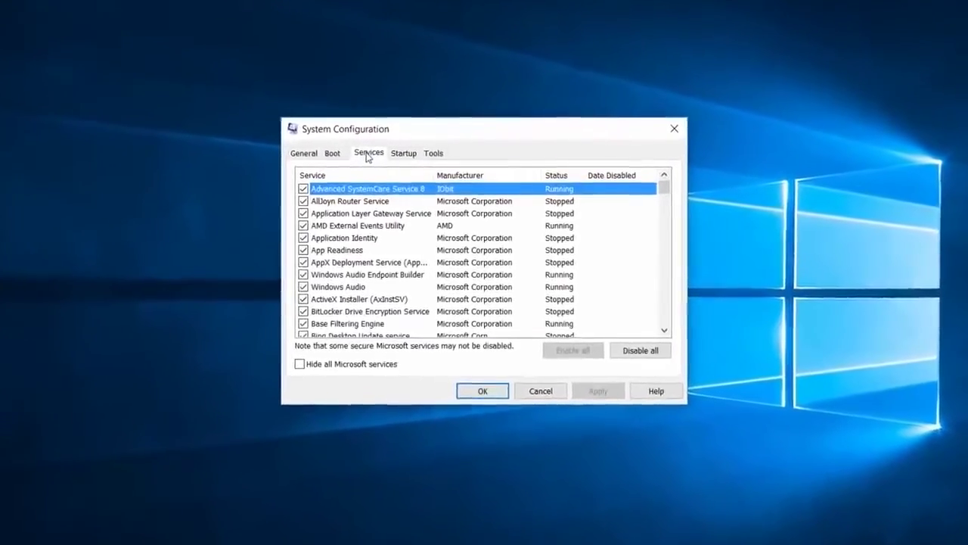
click(294, 367)
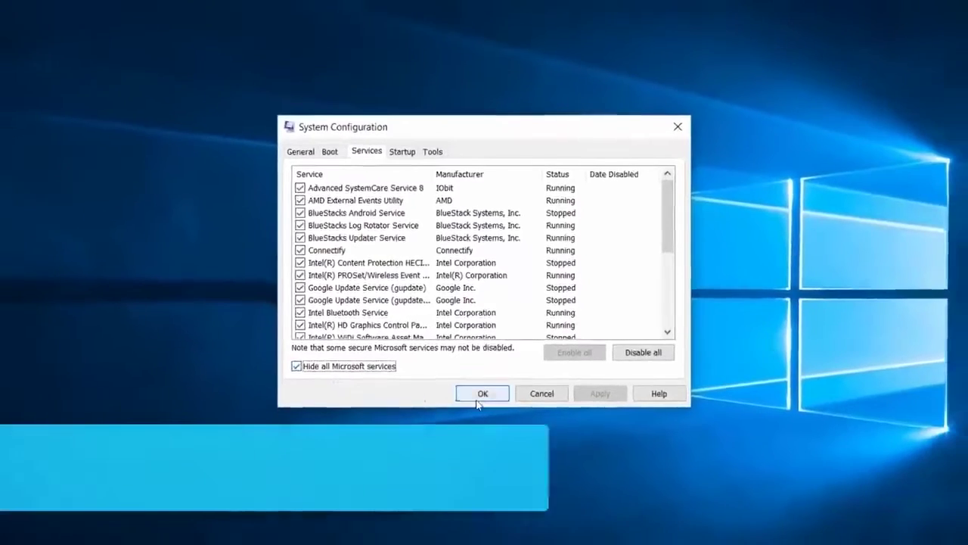
click(482, 432)
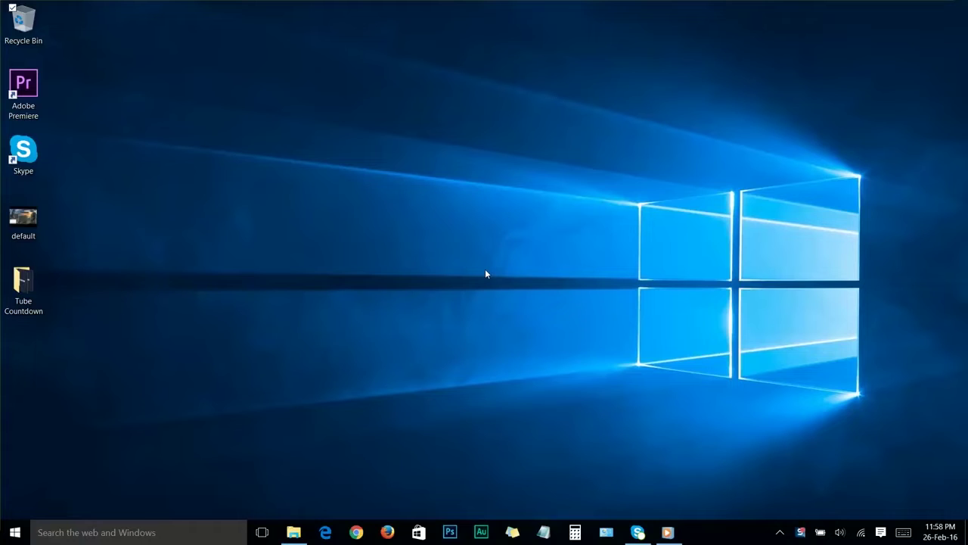
- Open the Registry Editor by running regedit
right_click(13, 532)
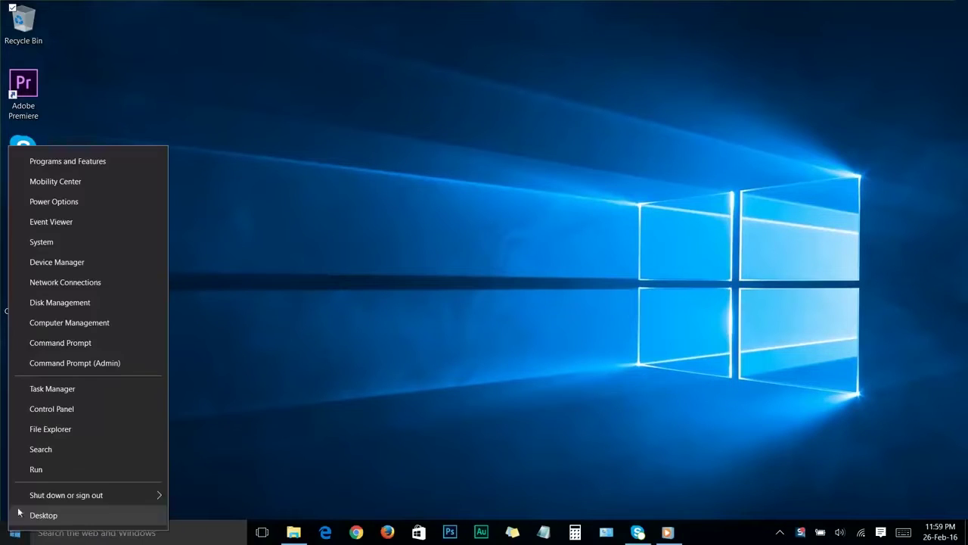
click(36, 469)
text(re)
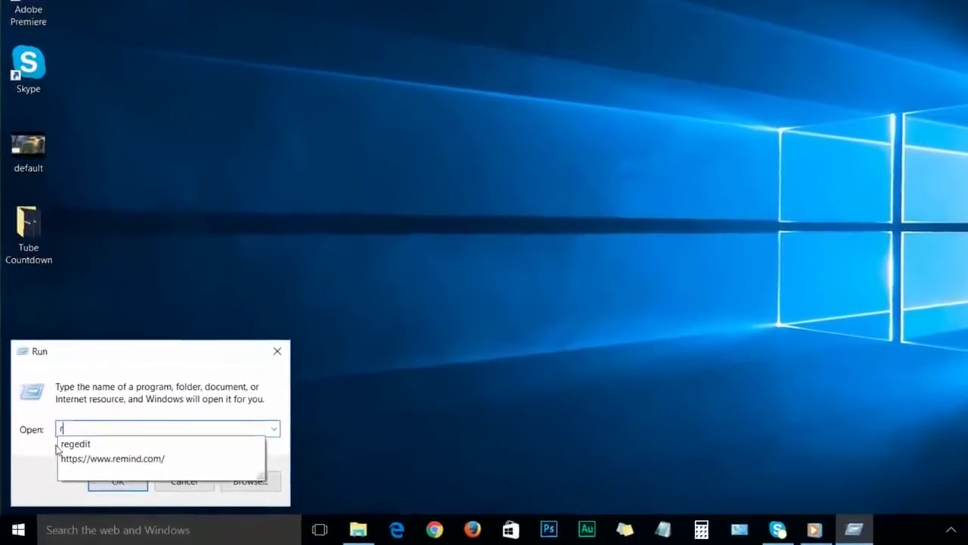
text(ge)
click(64, 437)
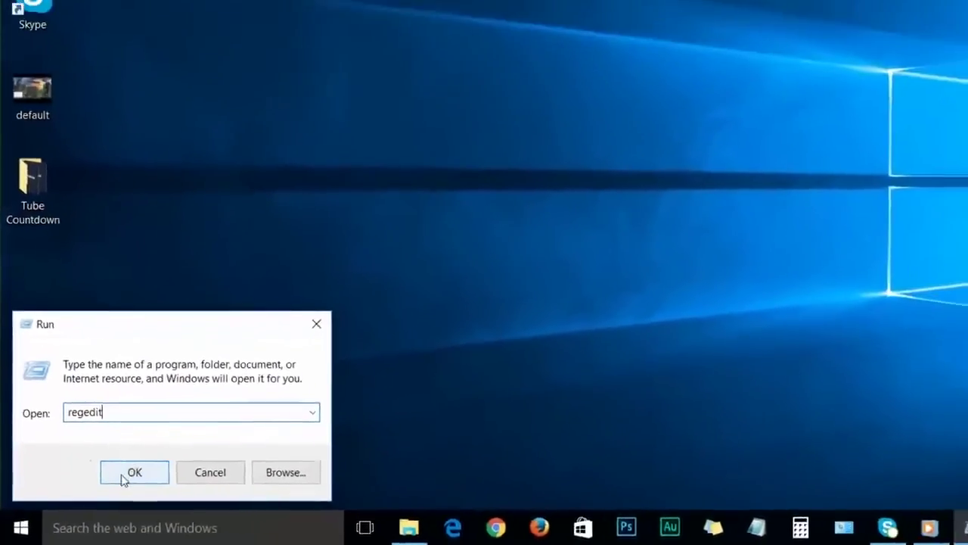
click(157, 457)
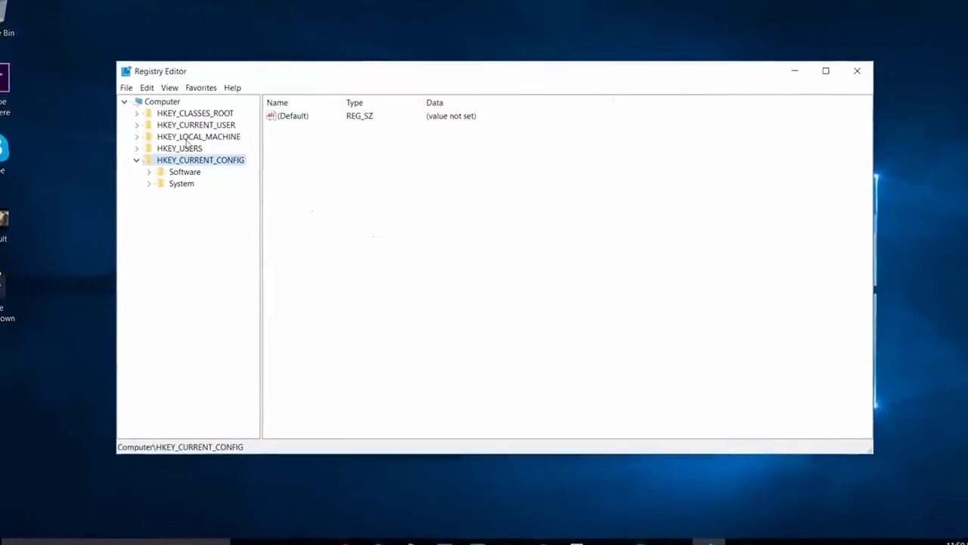
- Open the registry key HKEY_CURRENT_USER\Control Panel\Mouse
click(165, 124)
click(130, 124)
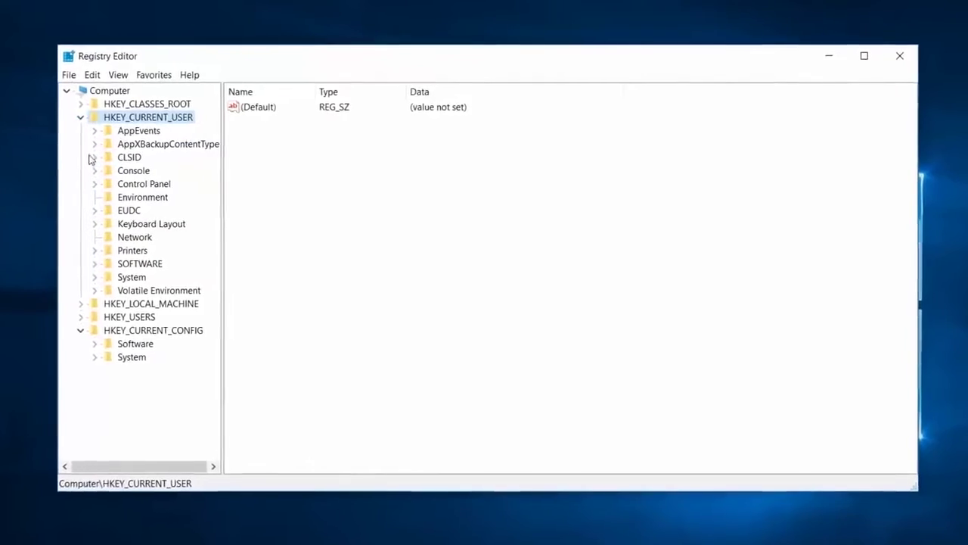
click(88, 184)
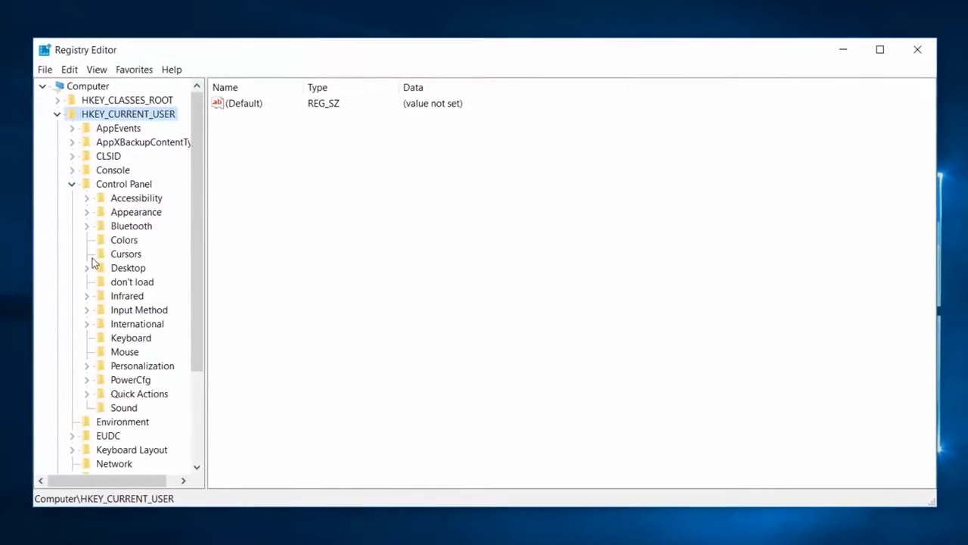
click(121, 352)
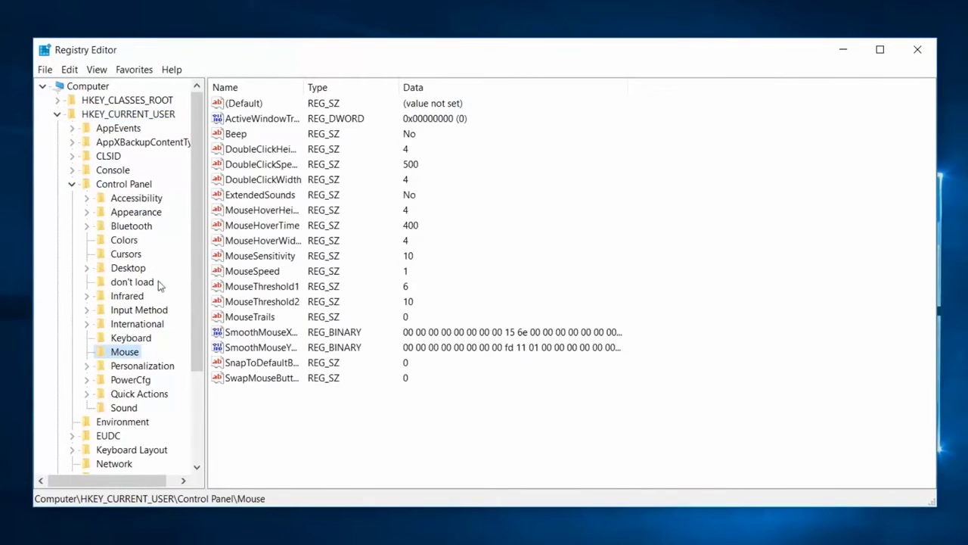
- Set the MouseHoverTime value data to 10 in the Mouse key
click(219, 225)
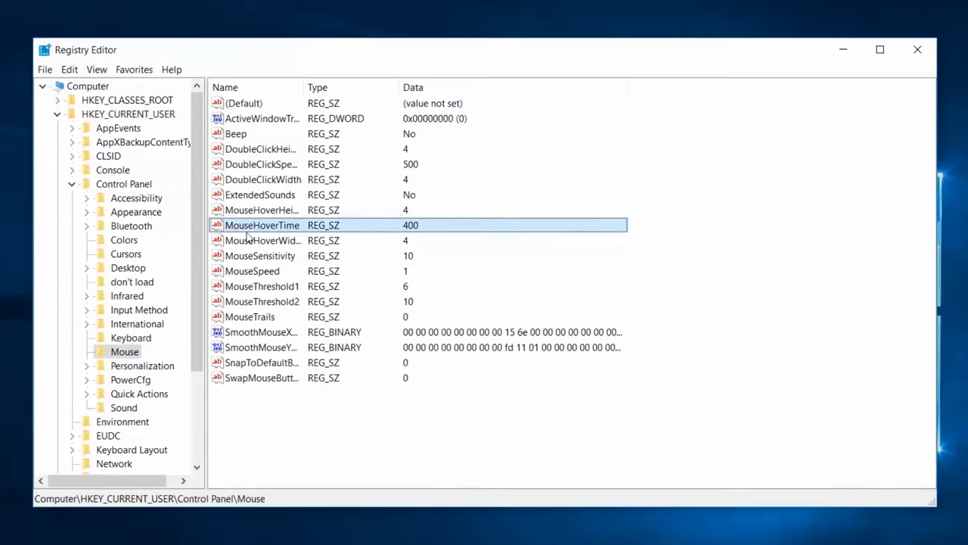
double_click(246, 228)
text(10)
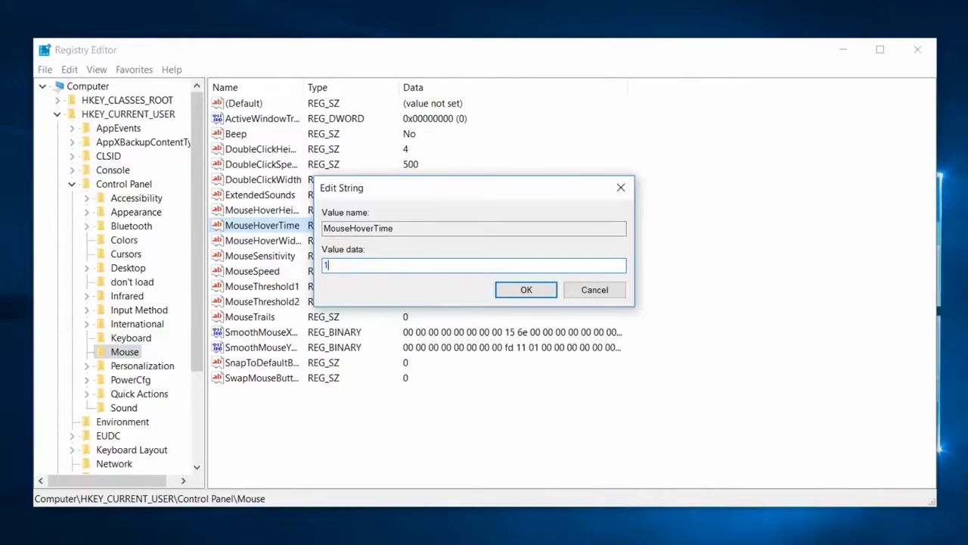
click(522, 289)
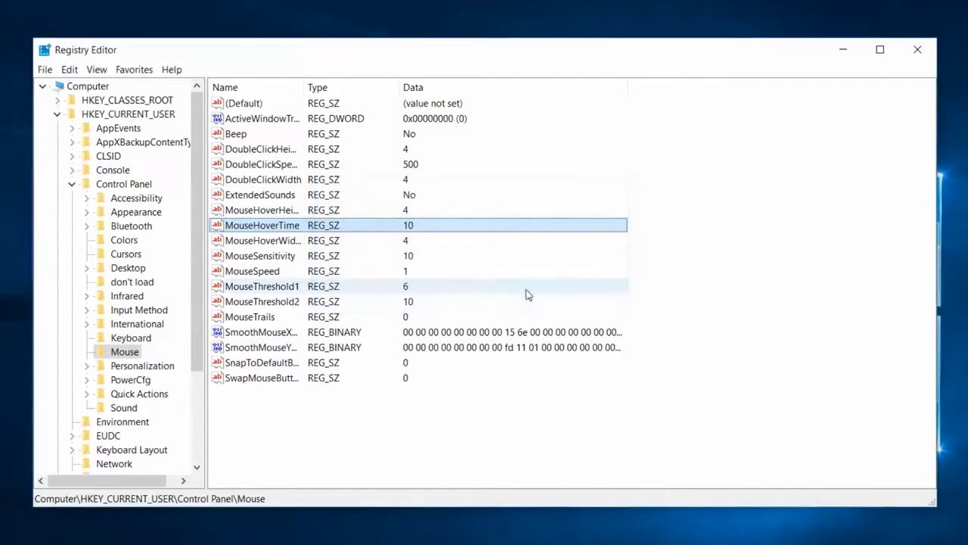
- Set the MenuShowDelay value data to 10 in the HKEY_CURRENT_USER\Control Panel\Desktop key
click(125, 271)
double_click(124, 273)
drag(927, 181, 926, 257)
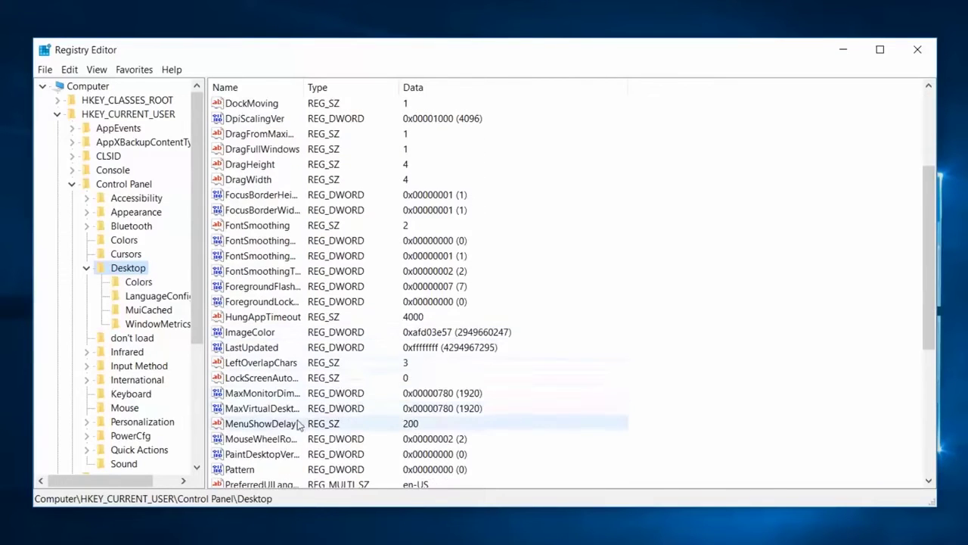
click(269, 426)
double_click(269, 425)
drag(277, 122, 523, 225)
text(10)
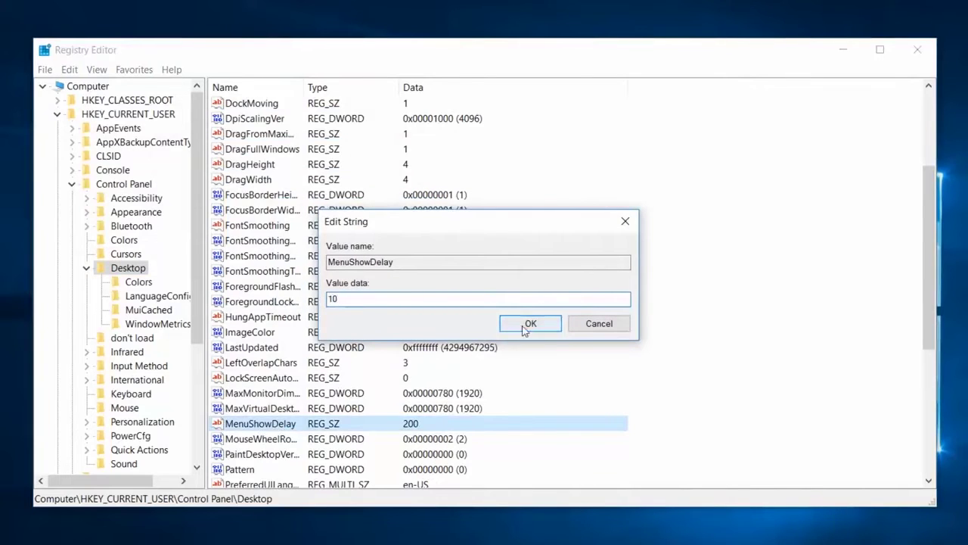
click(529, 324)
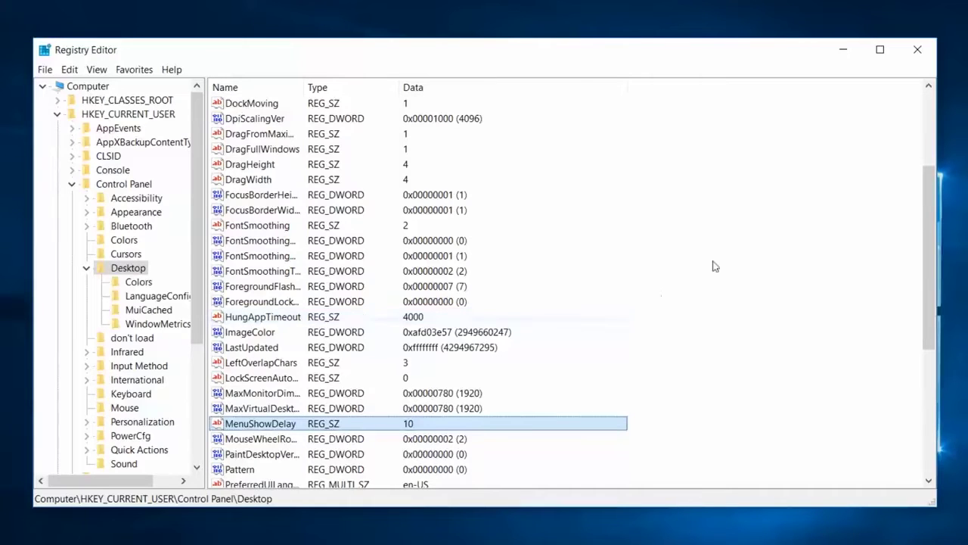
- Close the Registry Editor and open the System information window by searching for "system"
click(918, 49)
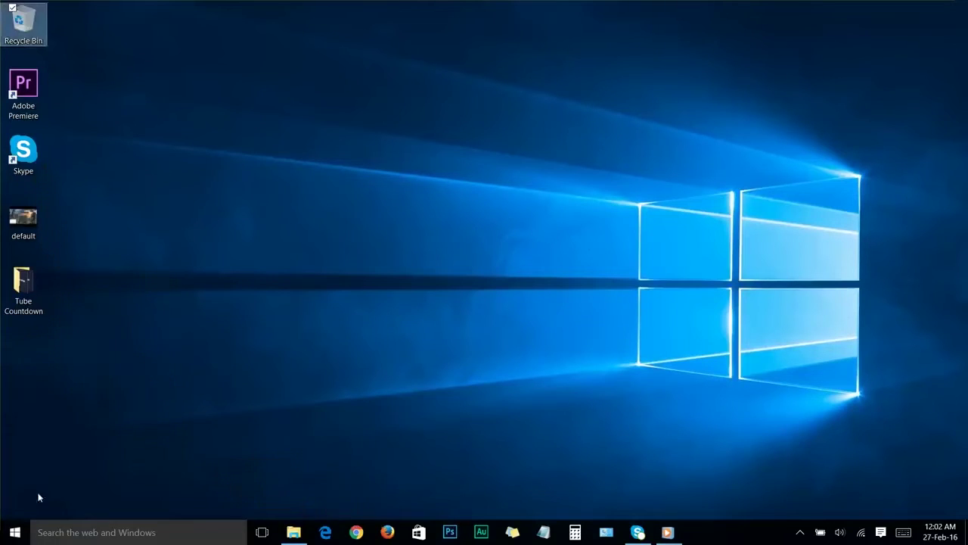
click(14, 532)
text(system)
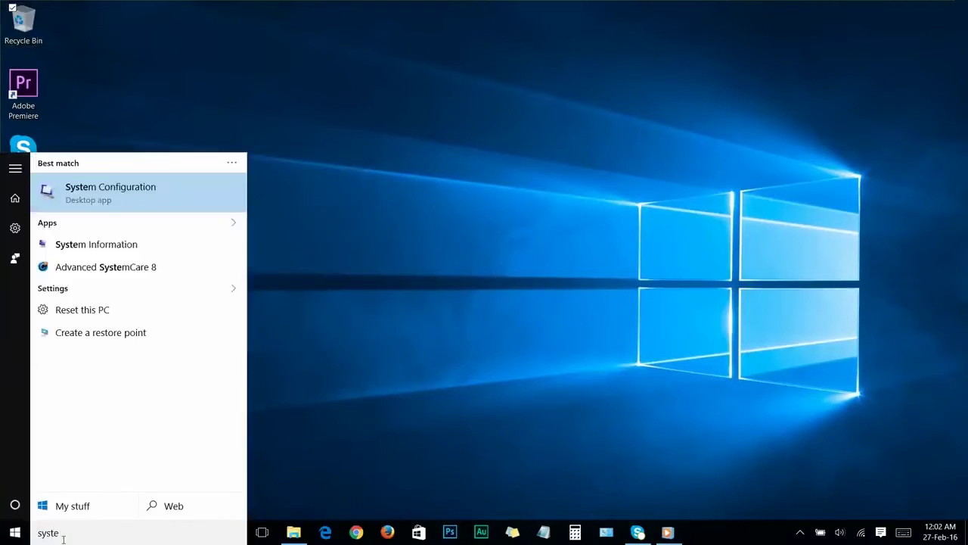
click(89, 192)
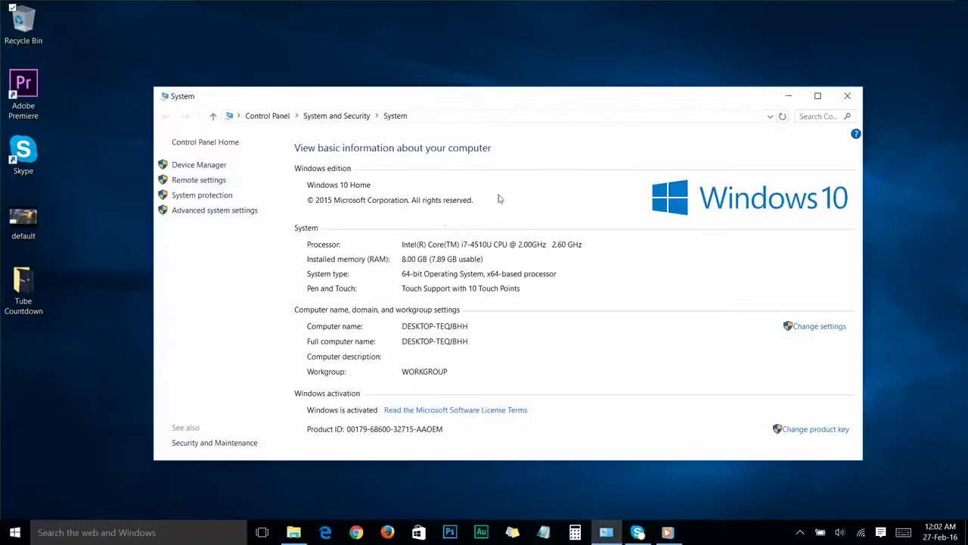
- Open the Performance Options from the advanced system settings, minimizing the System window on the way
click(214, 218)
drag(241, 131, 480, 135)
click(789, 96)
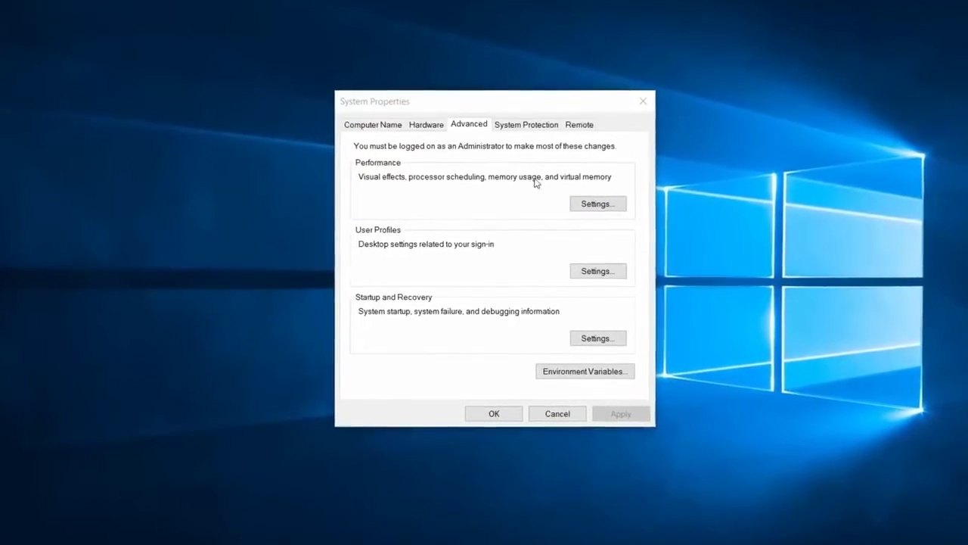
click(602, 204)
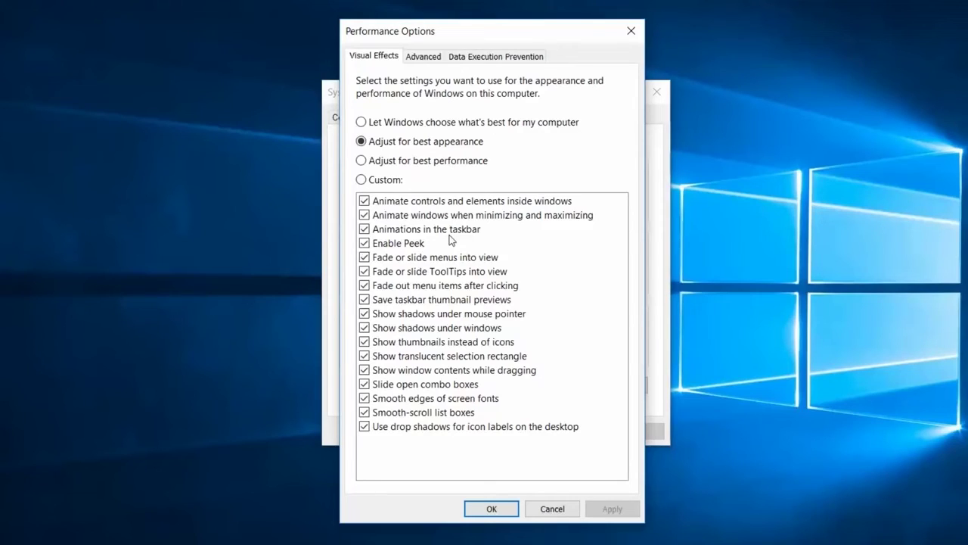
- Adjust visual effects for best performance, re-enable only "Show shadows under mouse pointer", and apply and confirm the settings
click(363, 161)
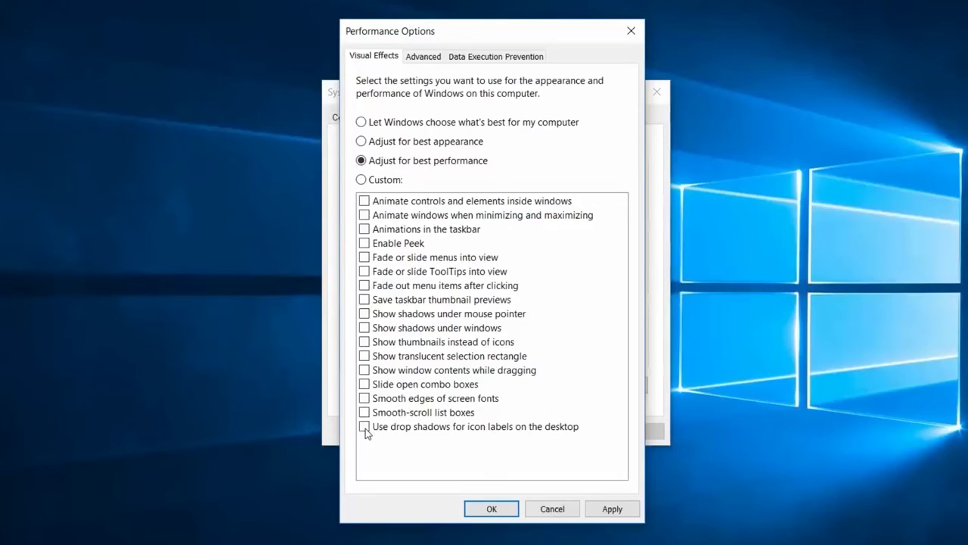
click(364, 314)
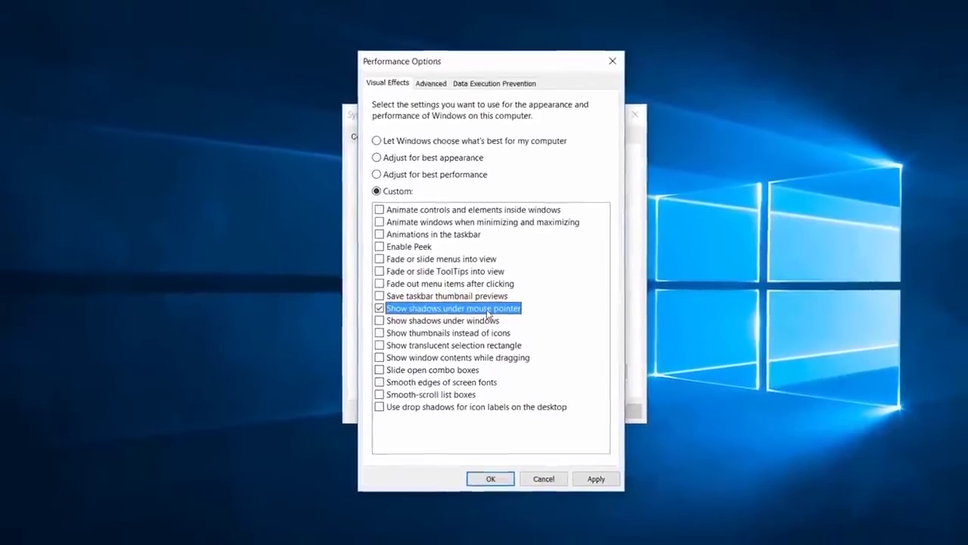
click(590, 468)
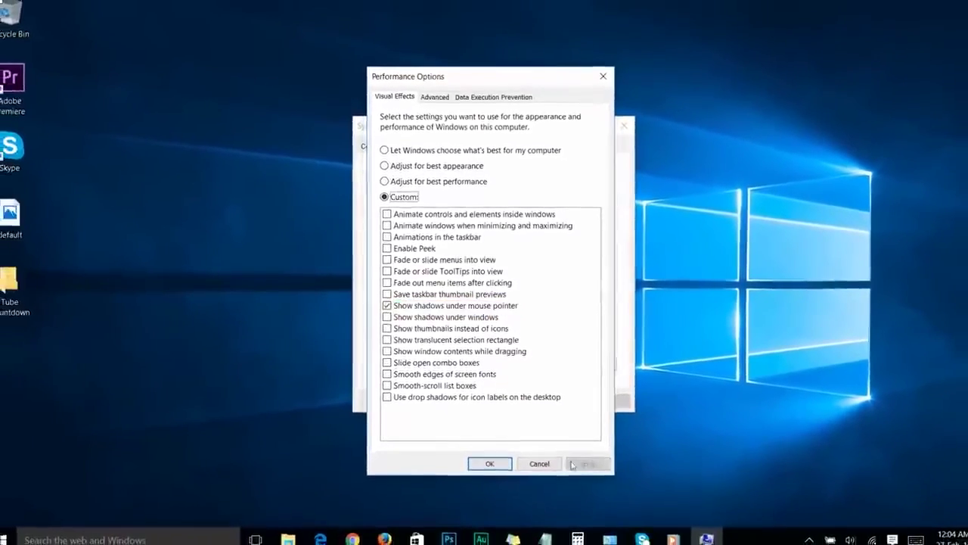
click(490, 467)
click(484, 405)
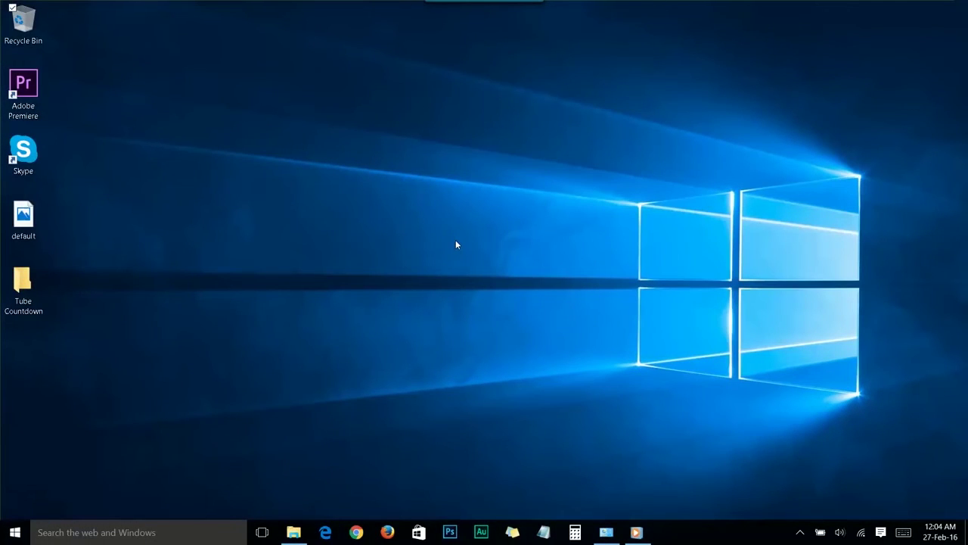
click(14, 532)
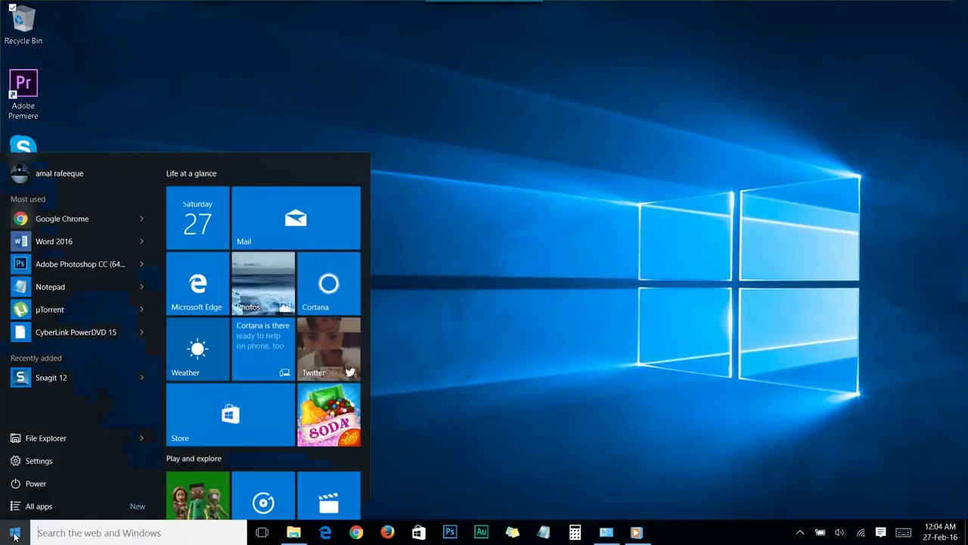
click(527, 316)
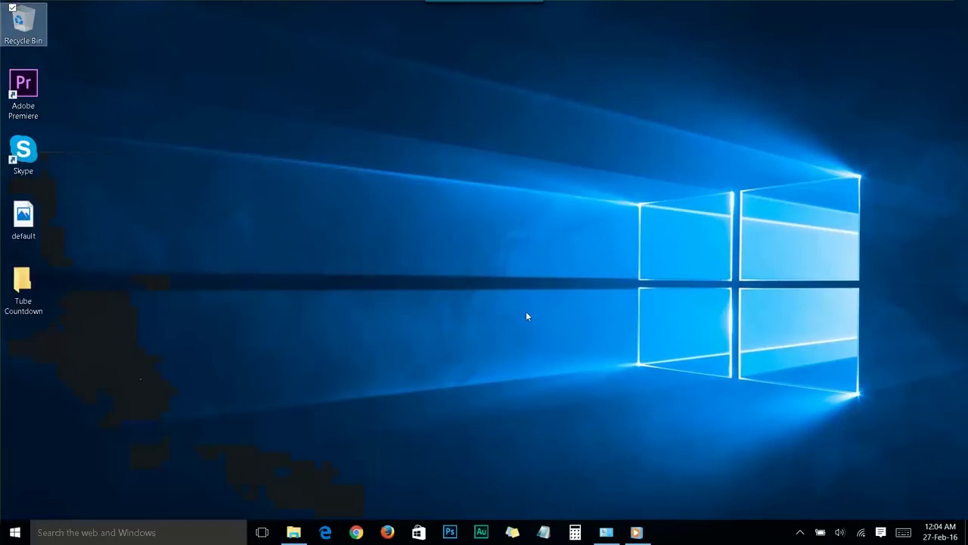